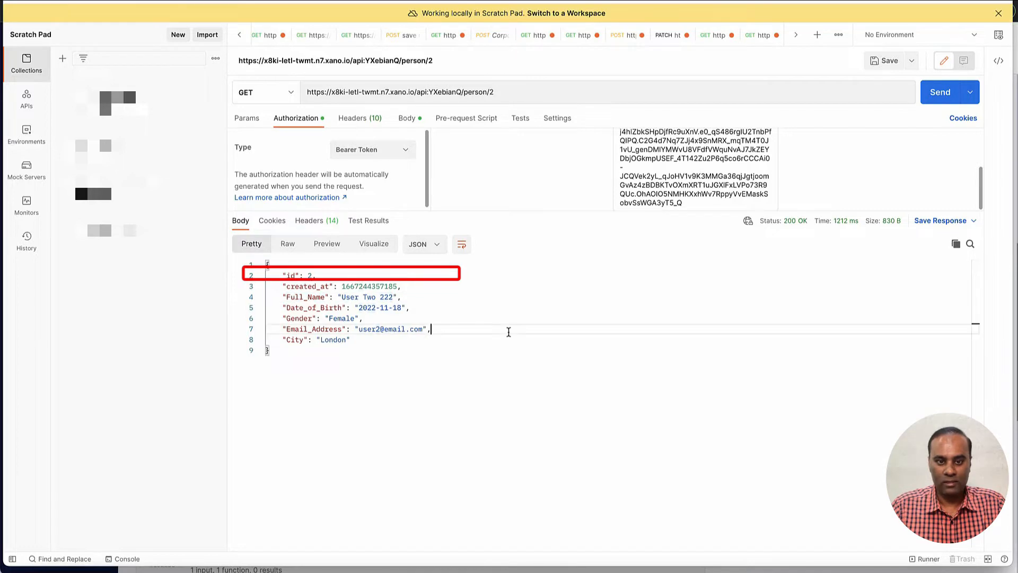
# Switch to Xano in the browser and examine the person endpoints in the endpoint list and the API documentation.
pyautogui.press('super+Tab')
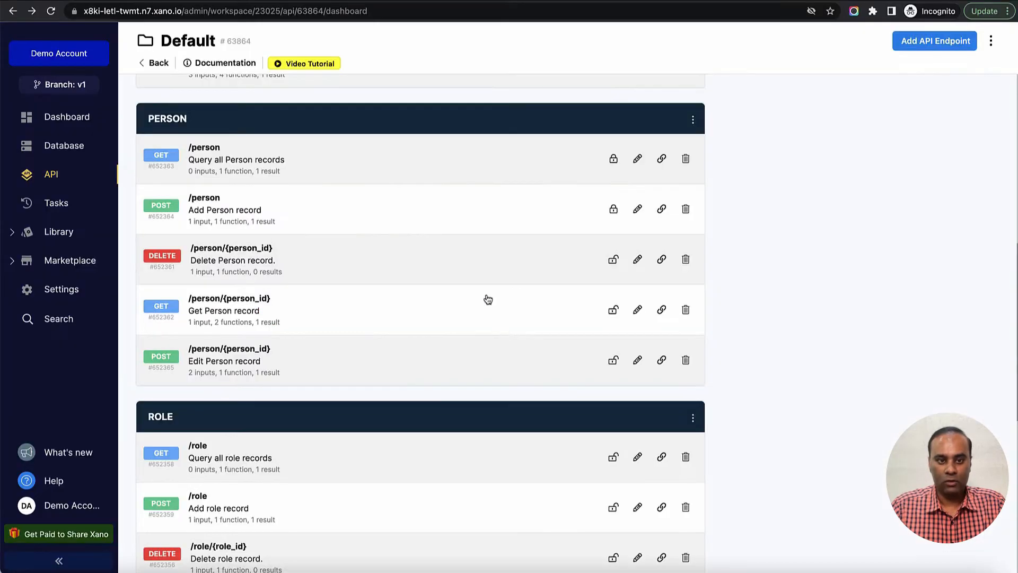
pyautogui.scroll(5, 478, 266)
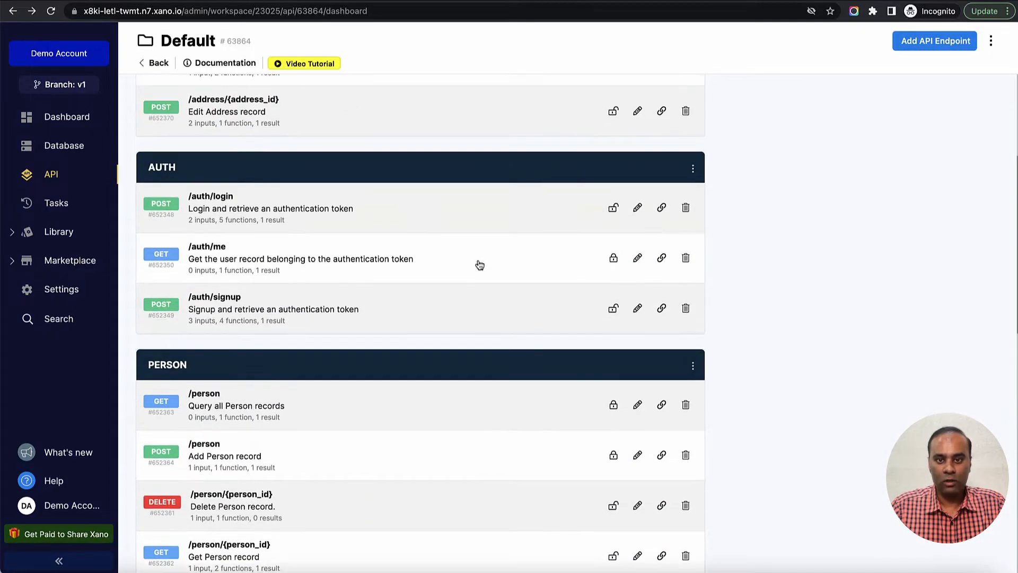
pyautogui.scroll(-3, 480, 265)
pyautogui.click(579, 2)
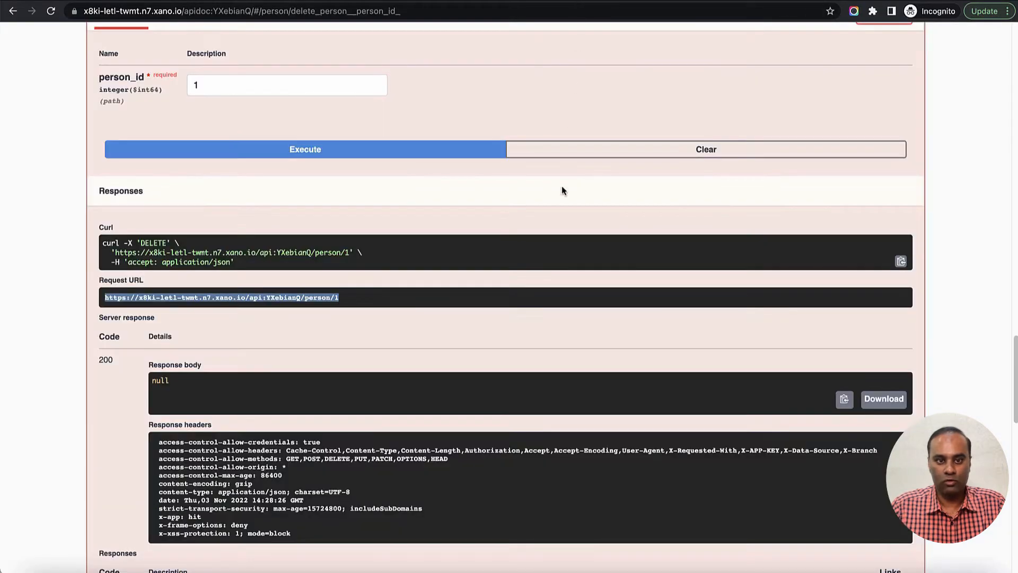
pyautogui.scroll(15, 561, 197)
pyautogui.scroll(-3, 555, 204)
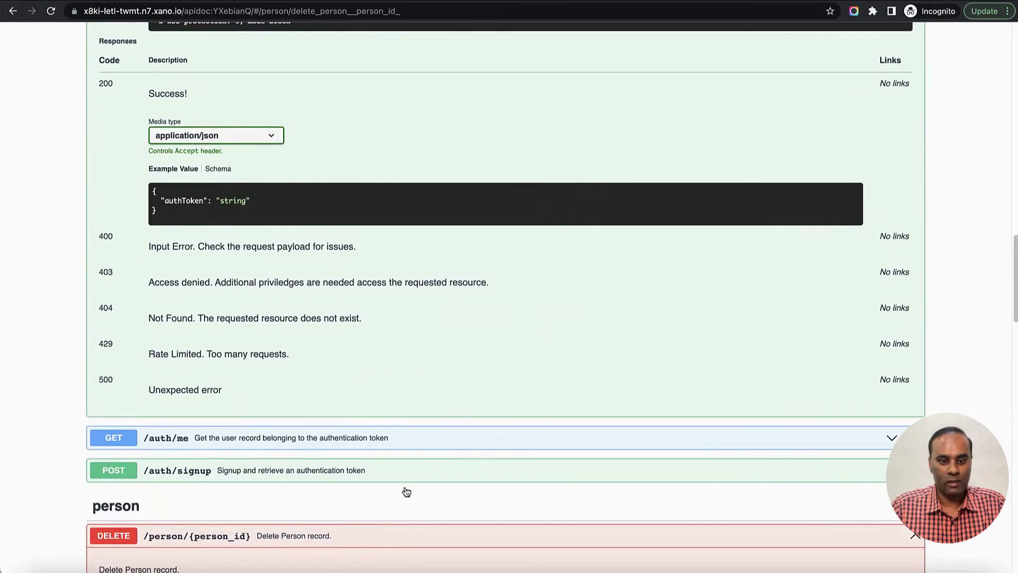
pyautogui.click(386, 539)
pyautogui.scroll(-4, 384, 540)
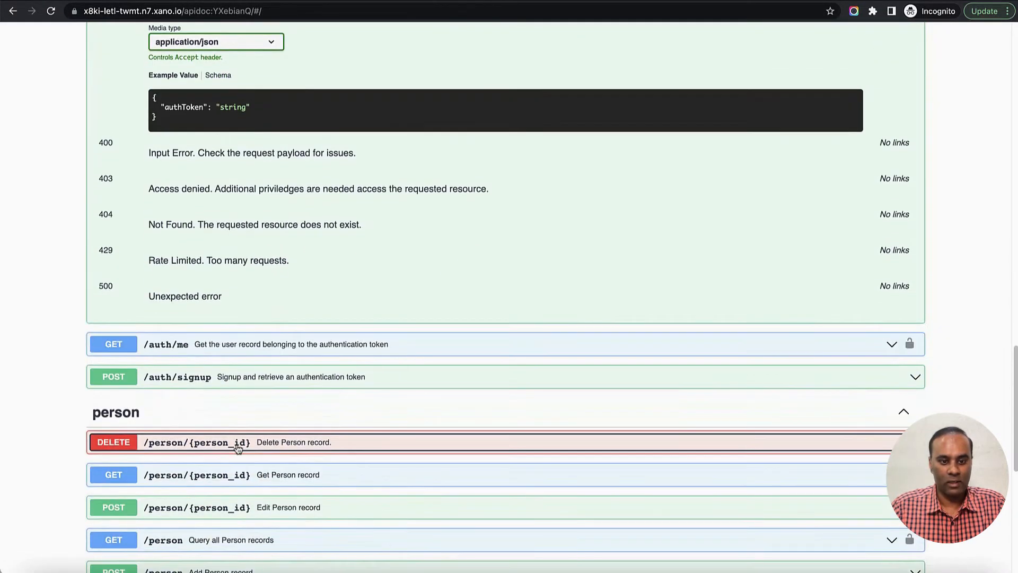
pyautogui.scroll(-4, 354, 457)
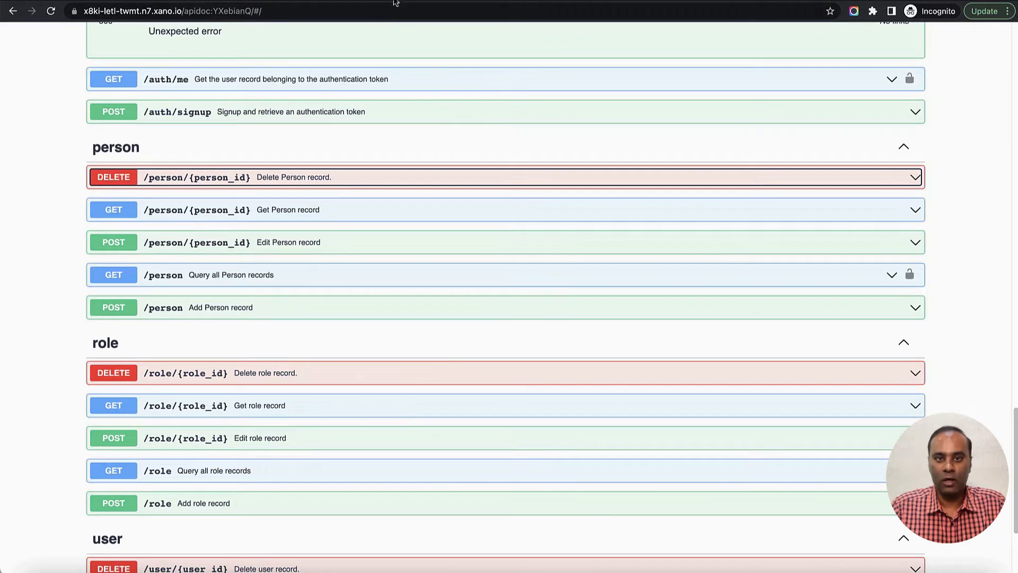
# Switch to DrapCode and start a new external REST API named "Delete Person on Xano" with the DELETE request type.
pyautogui.click(281, 1)
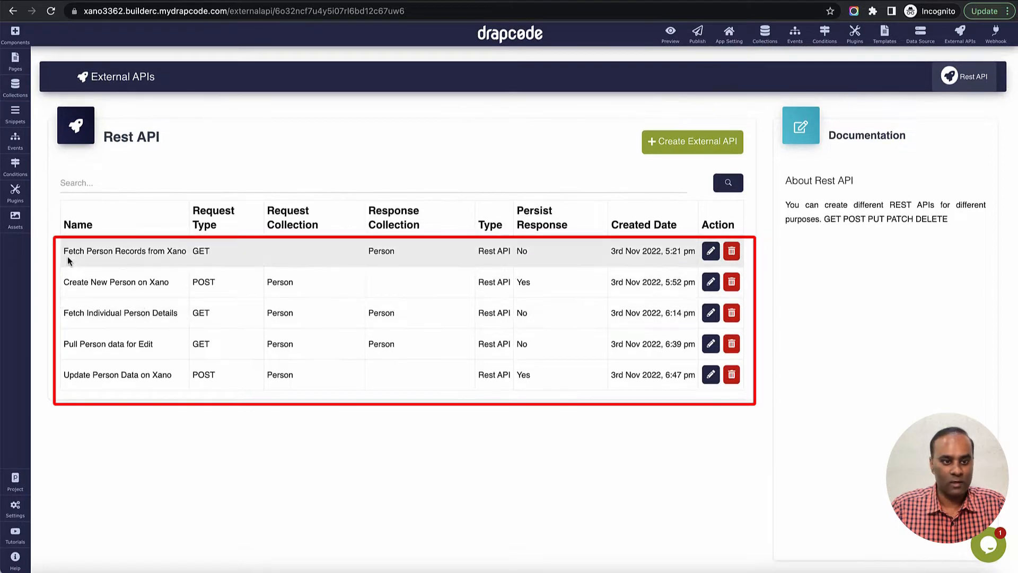
pyautogui.moveTo(64, 248); pyautogui.dragTo(122, 314)
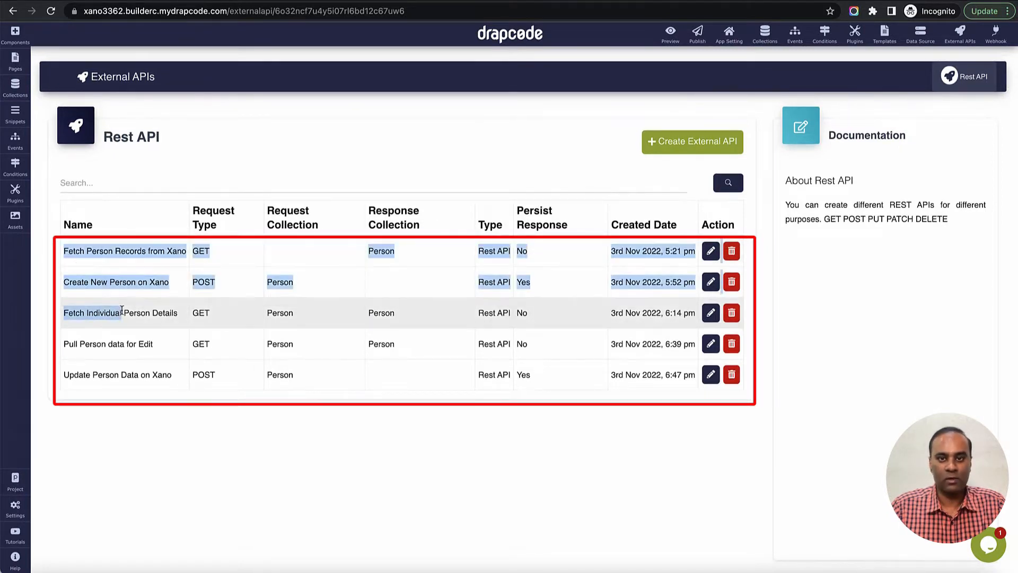
pyautogui.click(183, 333)
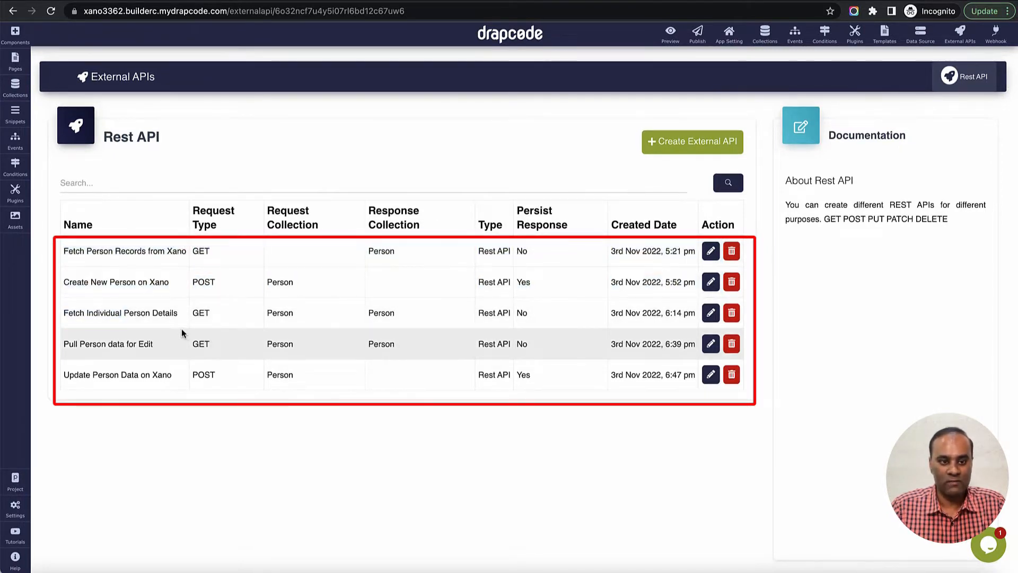
pyautogui.click(692, 150)
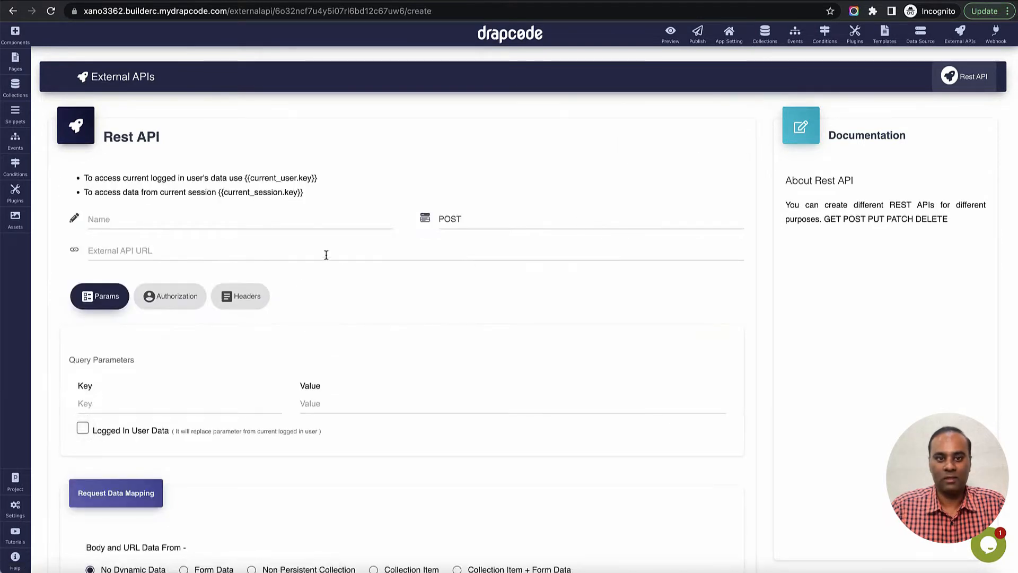
pyautogui.click(312, 227)
pyautogui.write('Delete Pers')
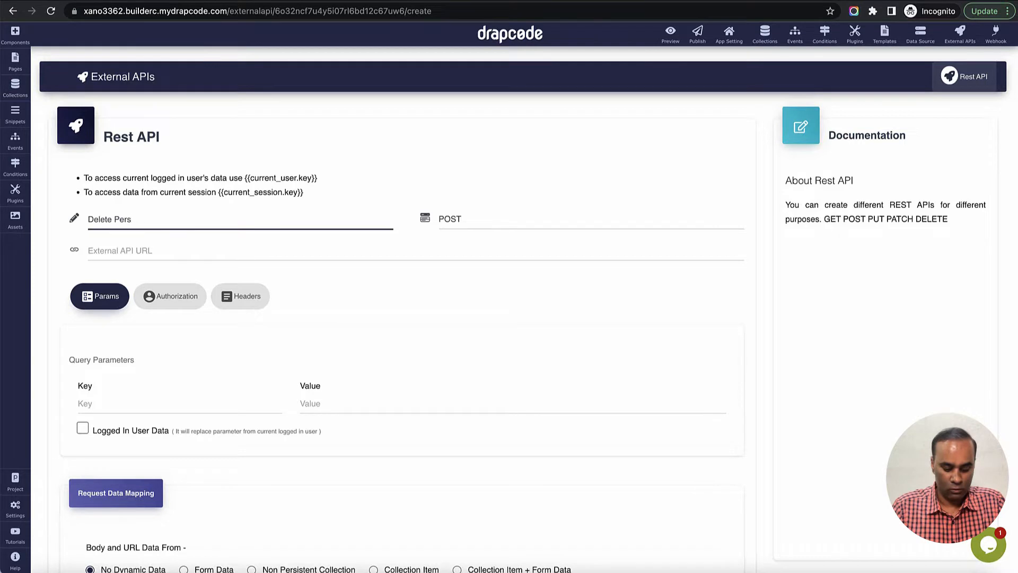
pyautogui.write('on on Xano')
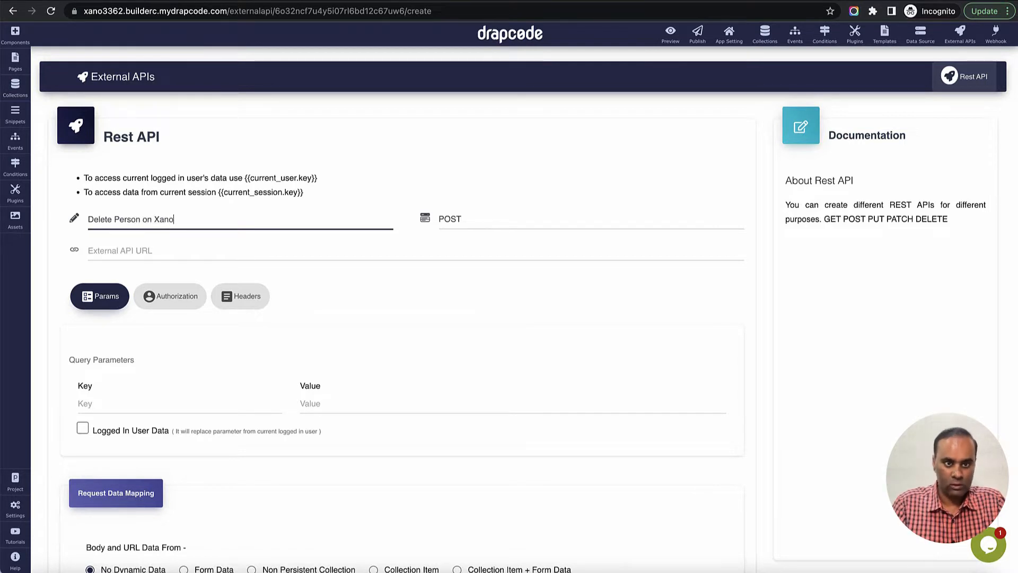
pyautogui.click(483, 223)
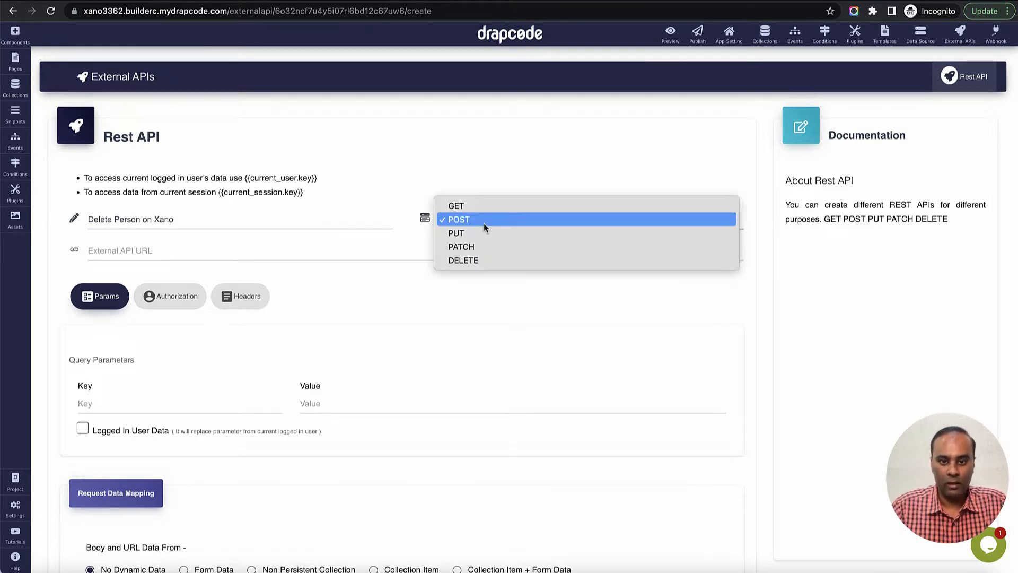
pyautogui.click(485, 258)
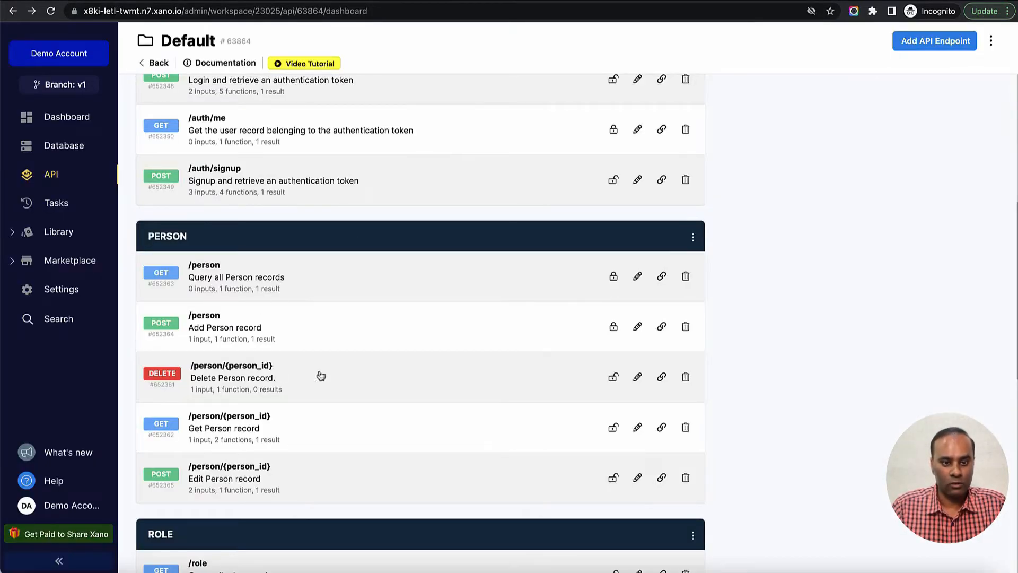
# Copy Xano's Delete Person endpoint URL into the DrapCode API's URL, replacing the {person_id} placeholder with {{id}}.
pyautogui.click(661, 378)
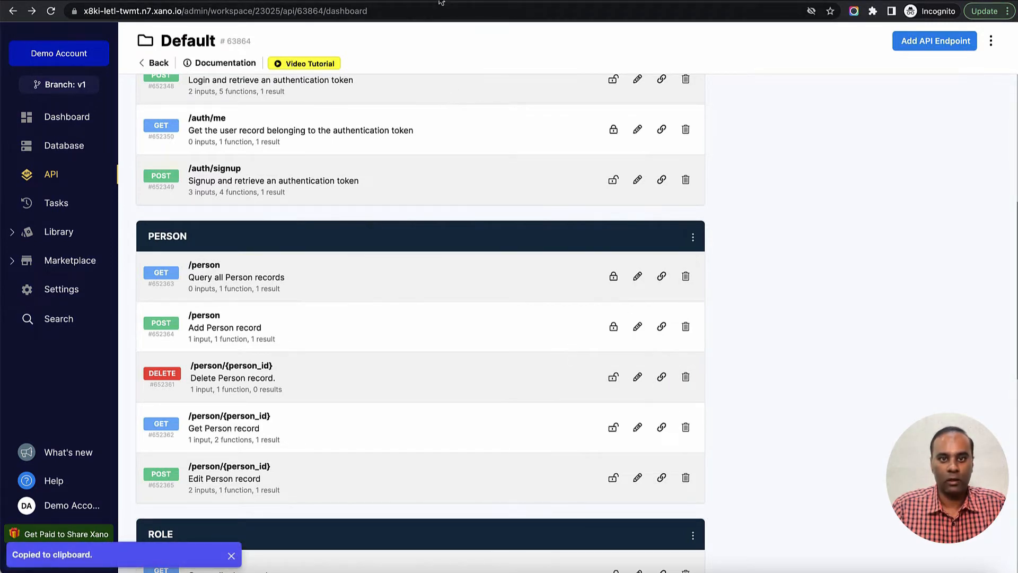
pyautogui.click(301, 1)
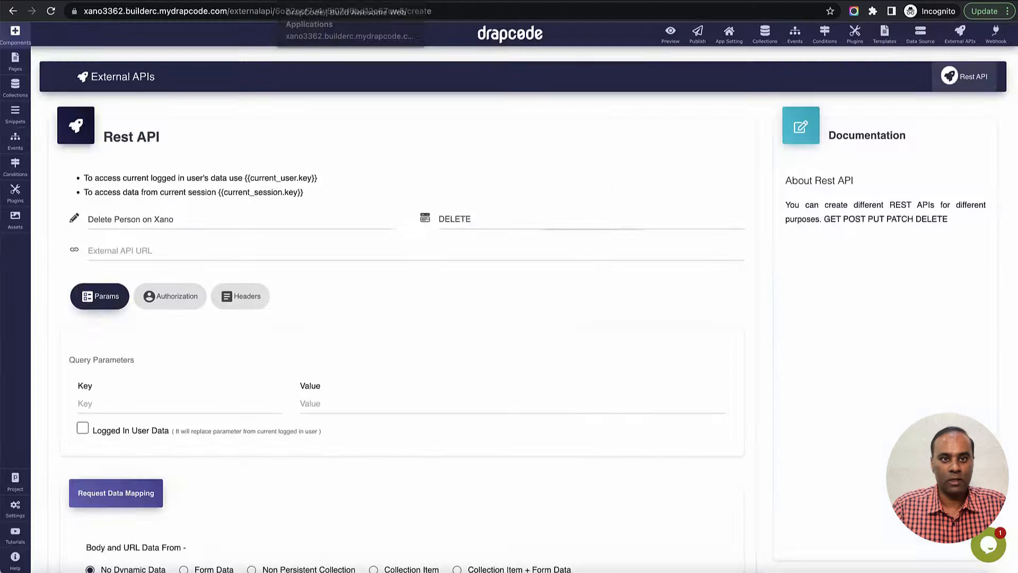
pyautogui.click(235, 255)
pyautogui.hotkey('ctrl', 'v')
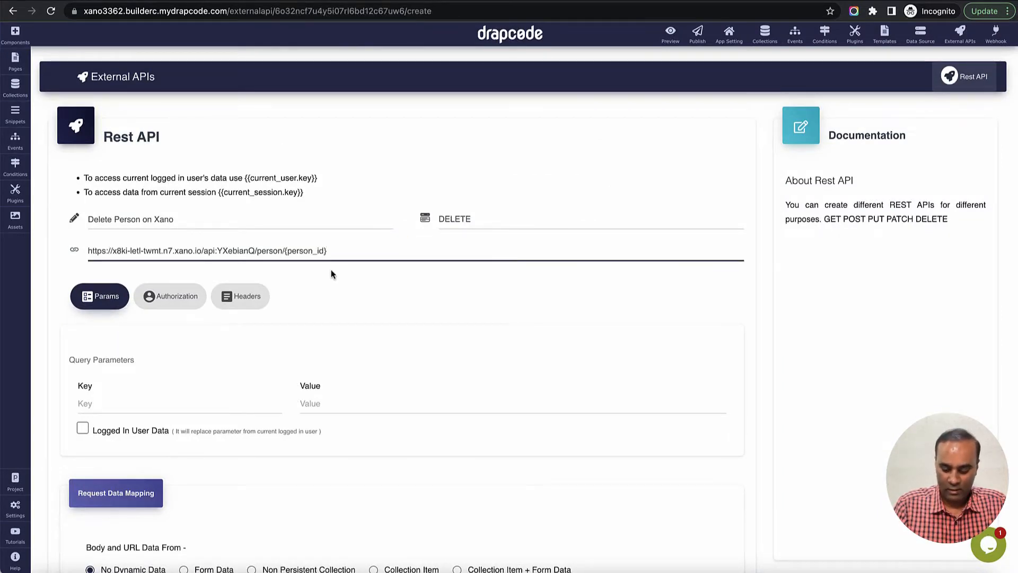
pyautogui.write('{')
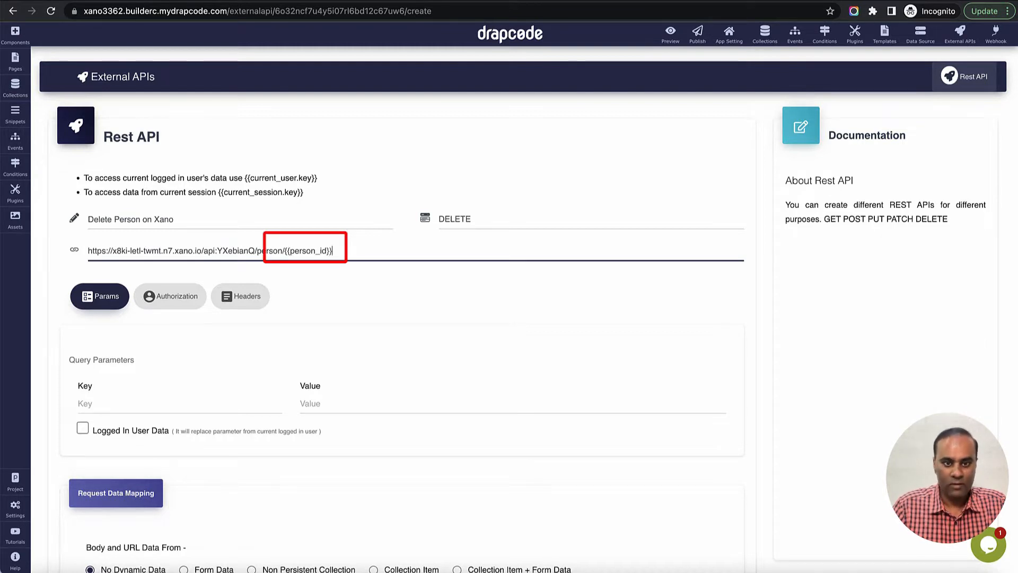
pyautogui.moveTo(316, 251); pyautogui.dragTo(295, 251)
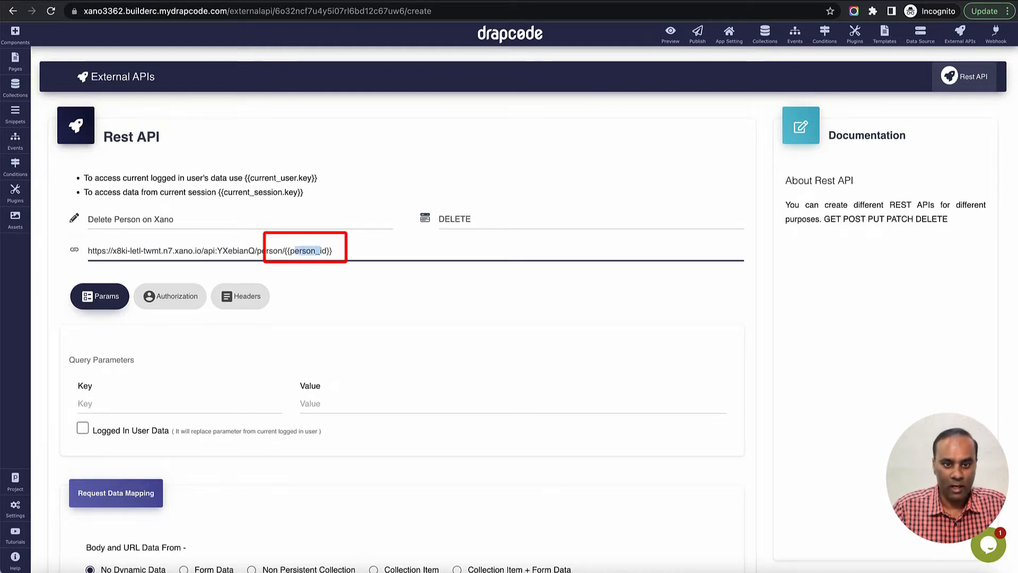
pyautogui.press('BackSpace')
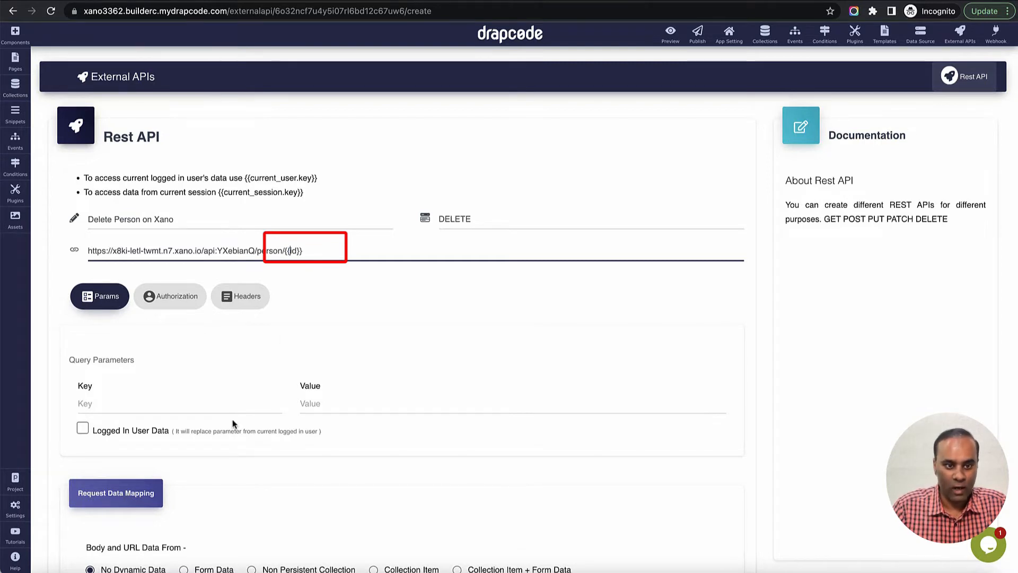
# Set the request's body and URL data source to Non Persistent Collection, using the Person collection.
pyautogui.scroll(-4, 234, 422)
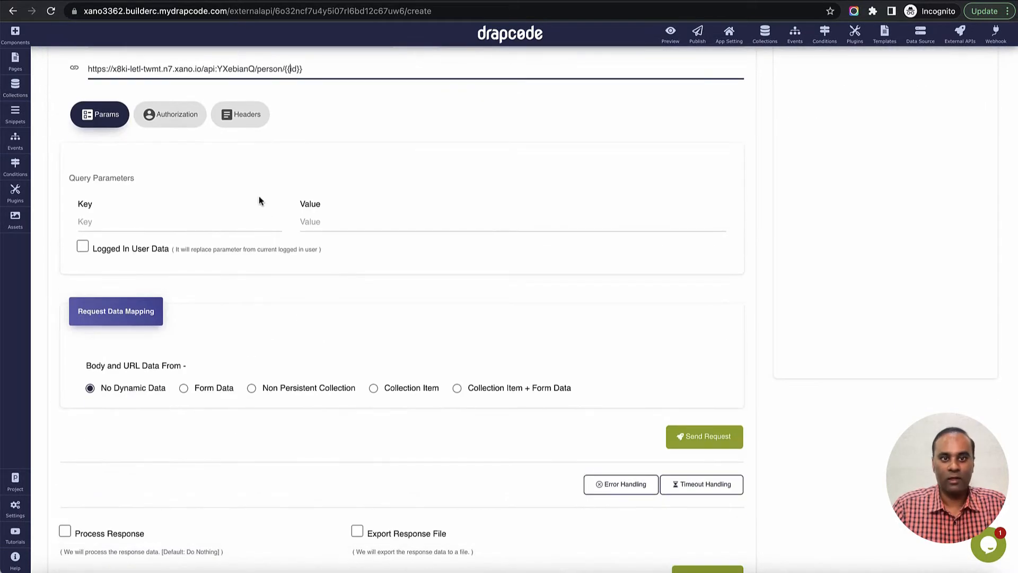
pyautogui.click(241, 114)
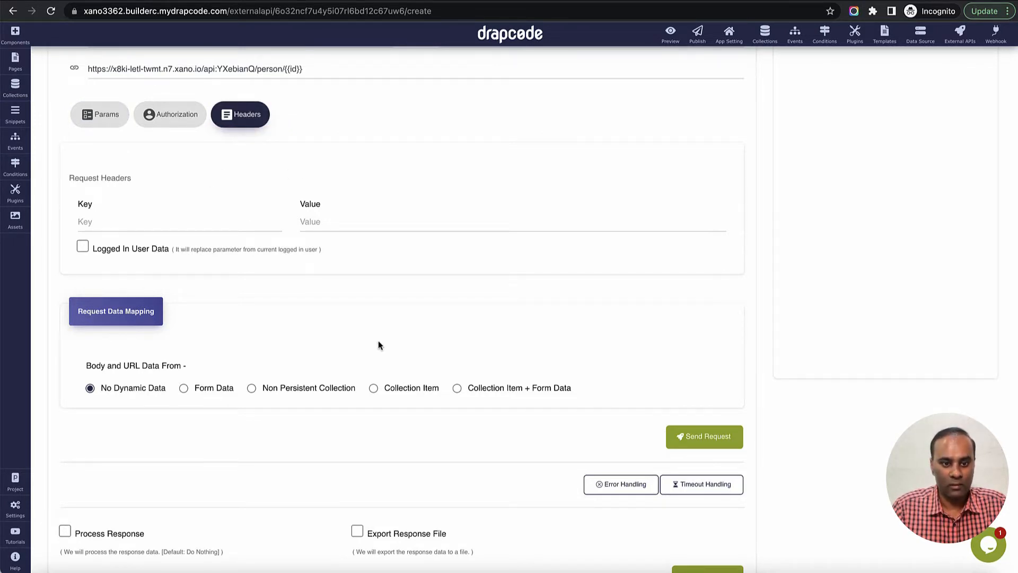
pyautogui.scroll(-1, 380, 346)
pyautogui.click(252, 366)
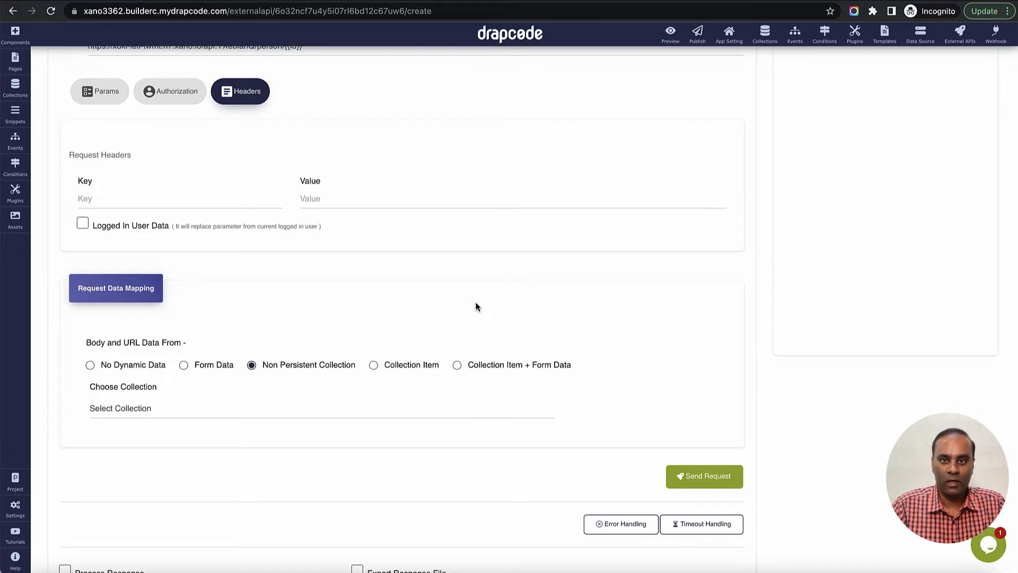
pyautogui.scroll(-3, 477, 305)
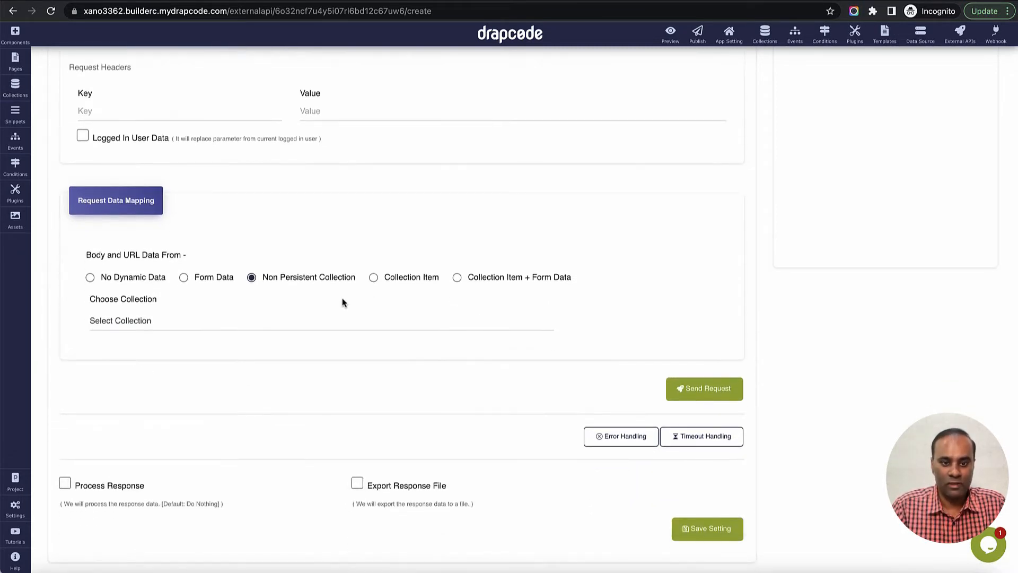
pyautogui.click(312, 322)
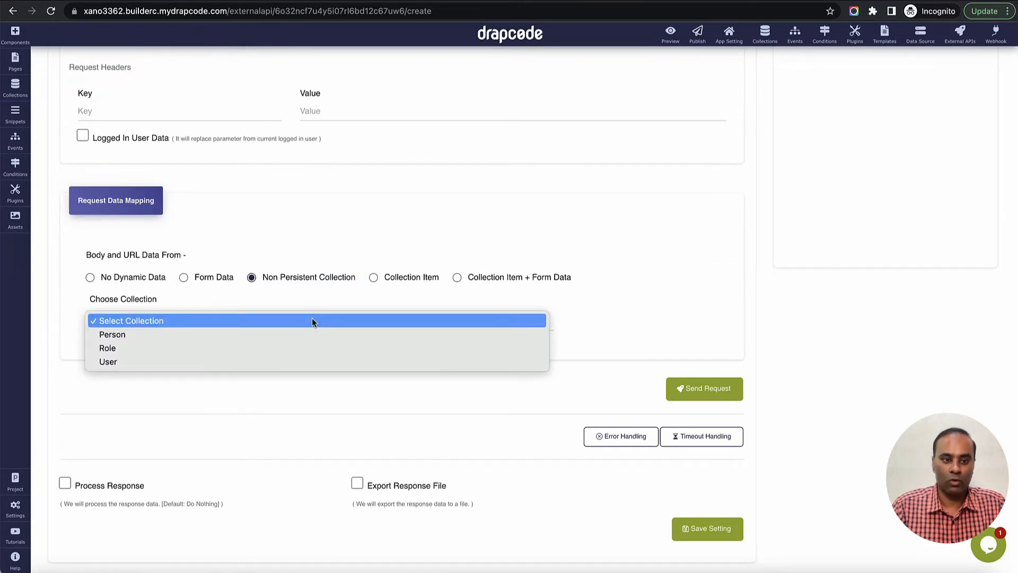
pyautogui.click(311, 334)
# Map the REST API field "id" to the Person collection's Id field.
pyautogui.scroll(-1, 405, 364)
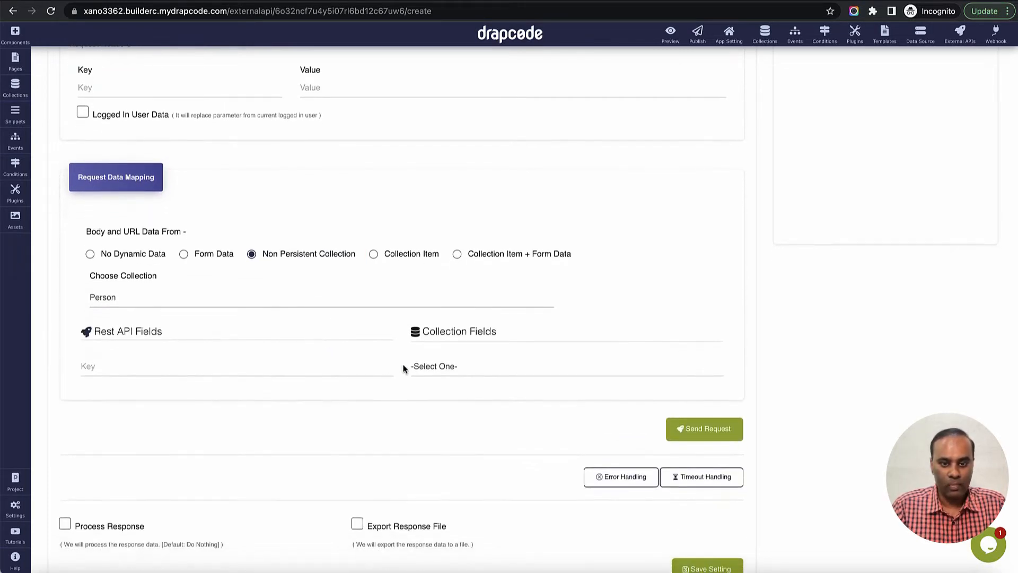
pyautogui.click(471, 367)
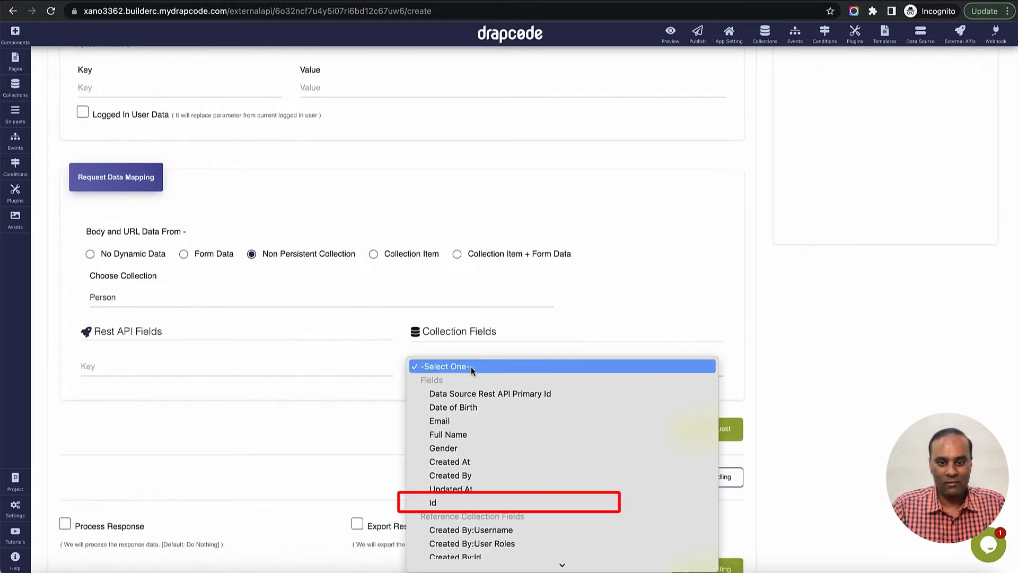
pyautogui.click(465, 504)
pyautogui.write('i')
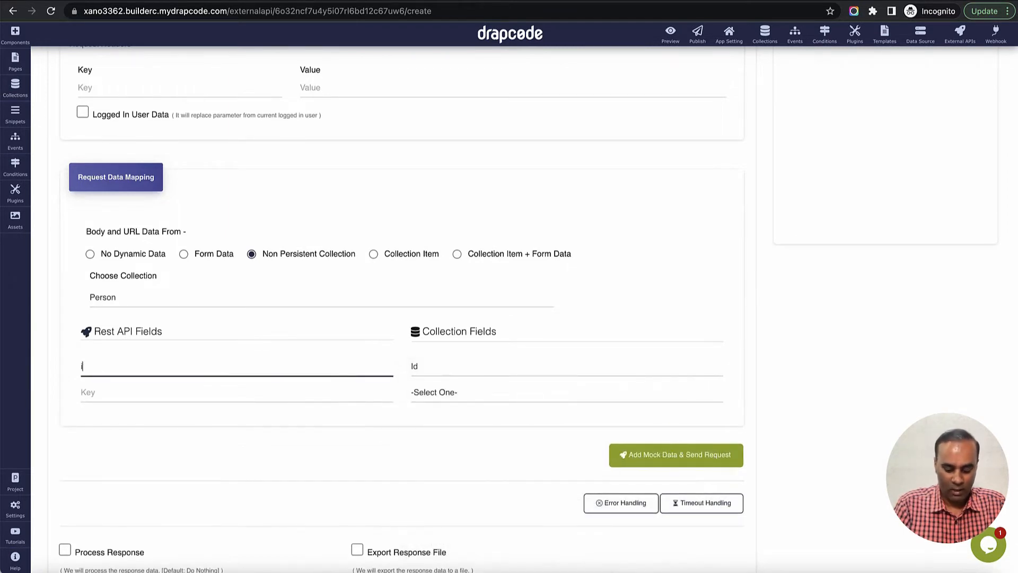
pyautogui.write('d')
pyautogui.click(772, 370)
# Review the settings of the Delete Person on Xano API and save it.
pyautogui.scroll(6, 766, 363)
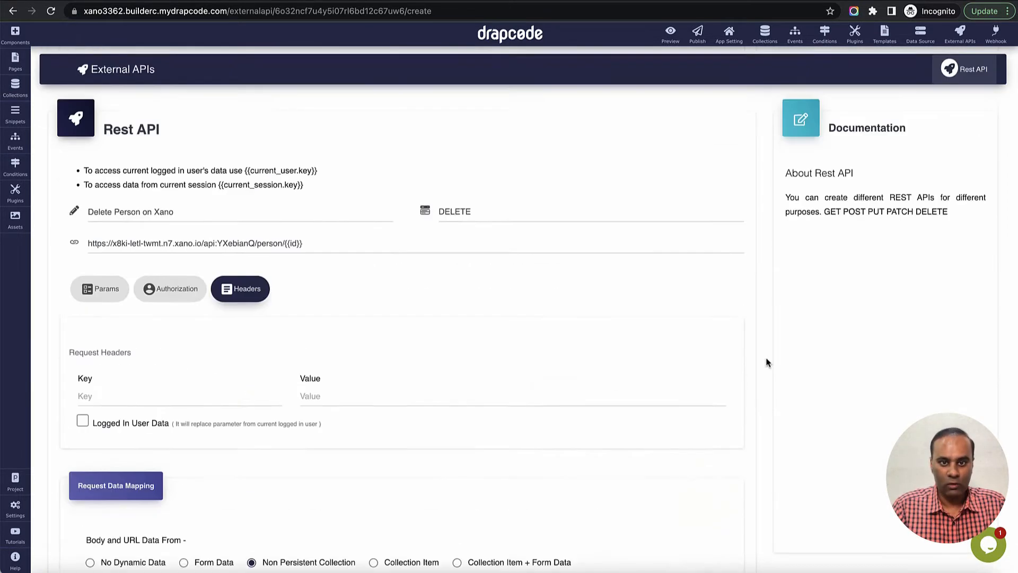
pyautogui.scroll(-1, 765, 360)
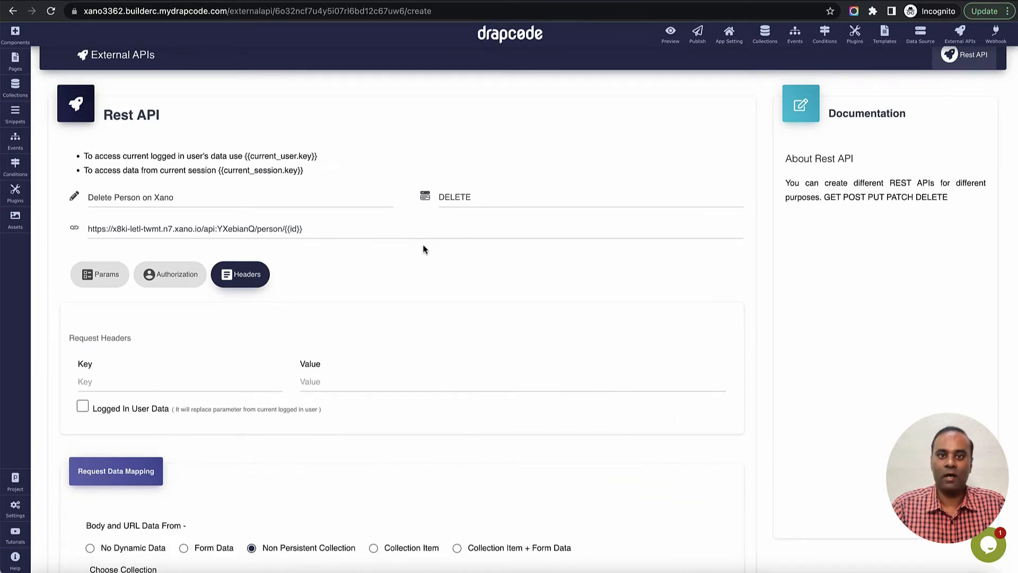
pyautogui.scroll(-5, 478, 262)
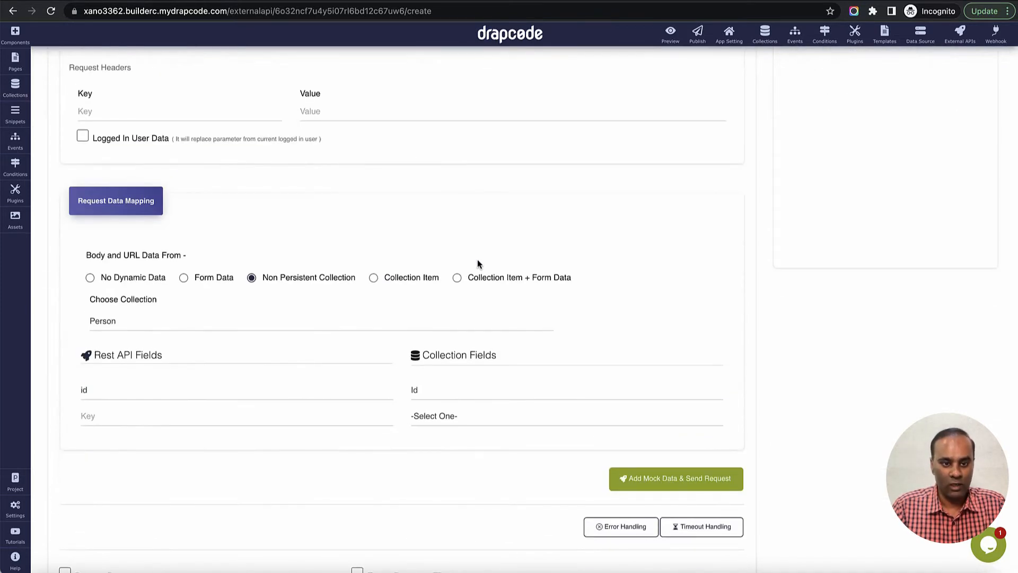
pyautogui.scroll(-2, 478, 264)
pyautogui.scroll(-1, 621, 493)
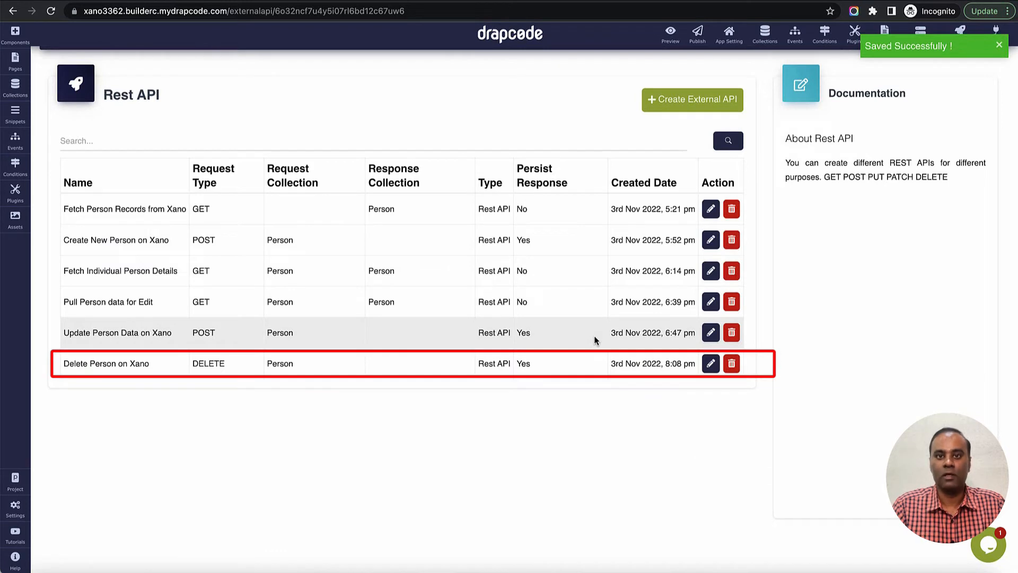
# Create a new event named "Delete Person on Xano".
pyautogui.click(16, 149)
pyautogui.click(180, 65)
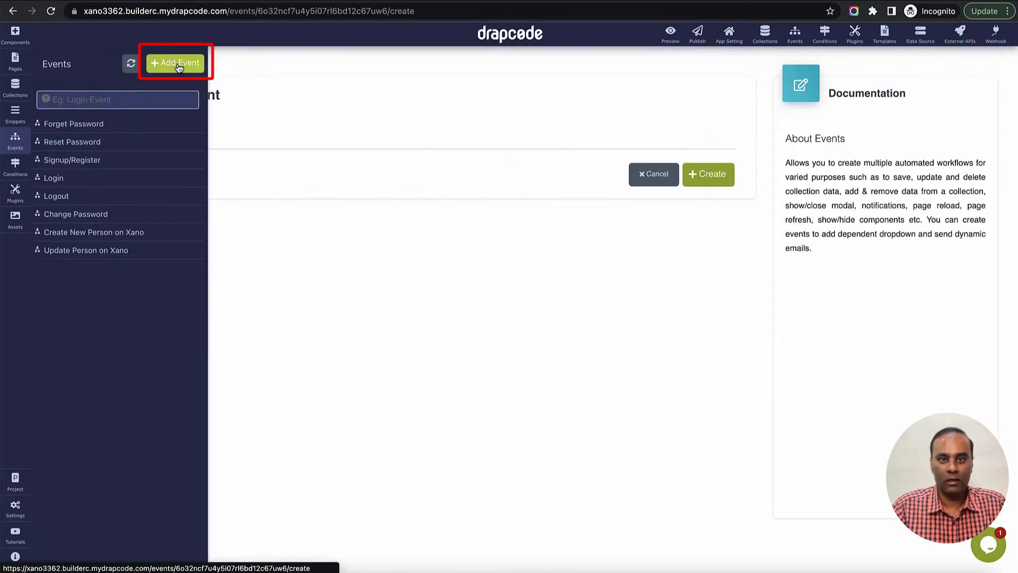
pyautogui.click(285, 139)
pyautogui.write('Dele')
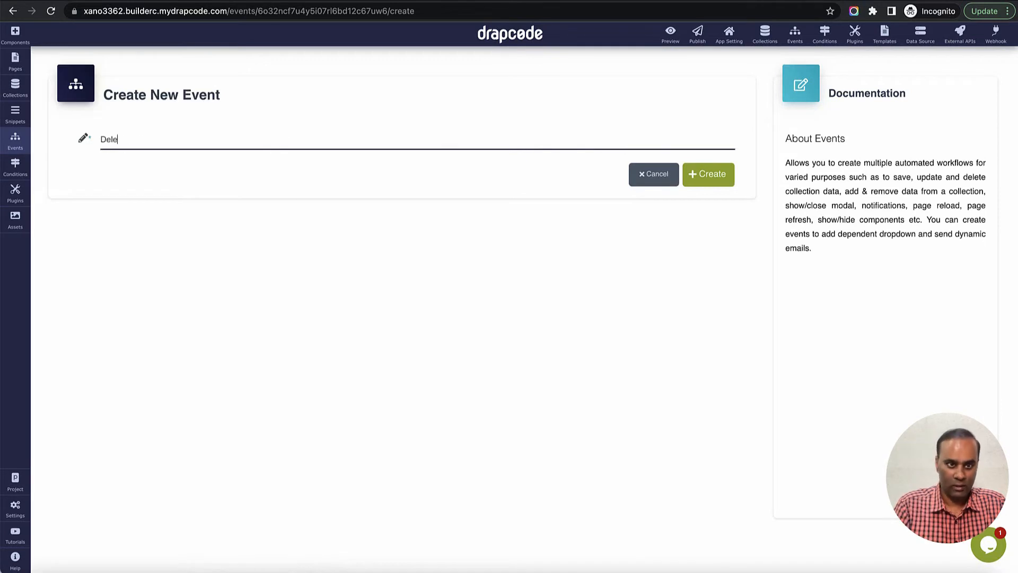
pyautogui.write('te Perso')
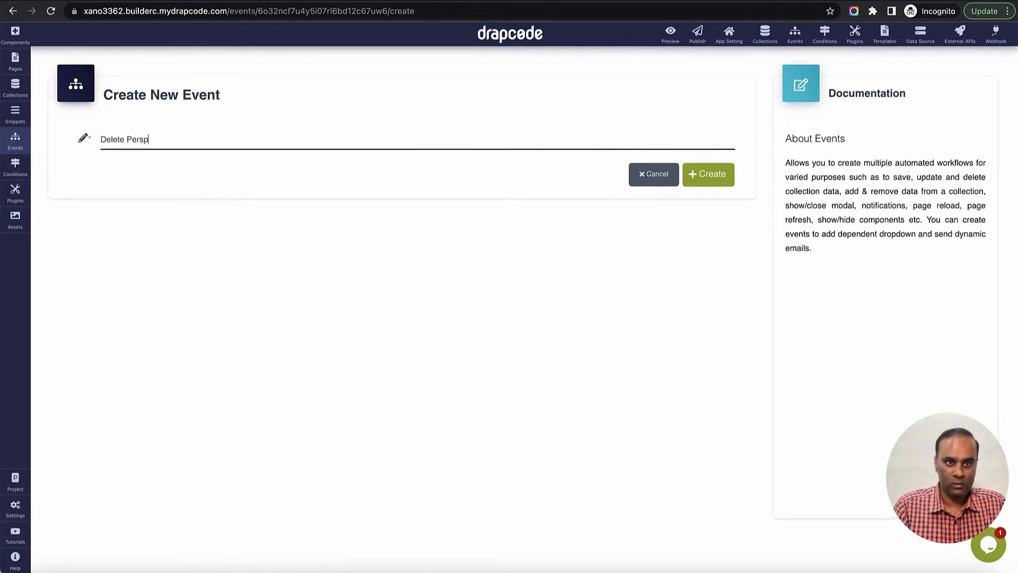
pyautogui.write('n on Xano')
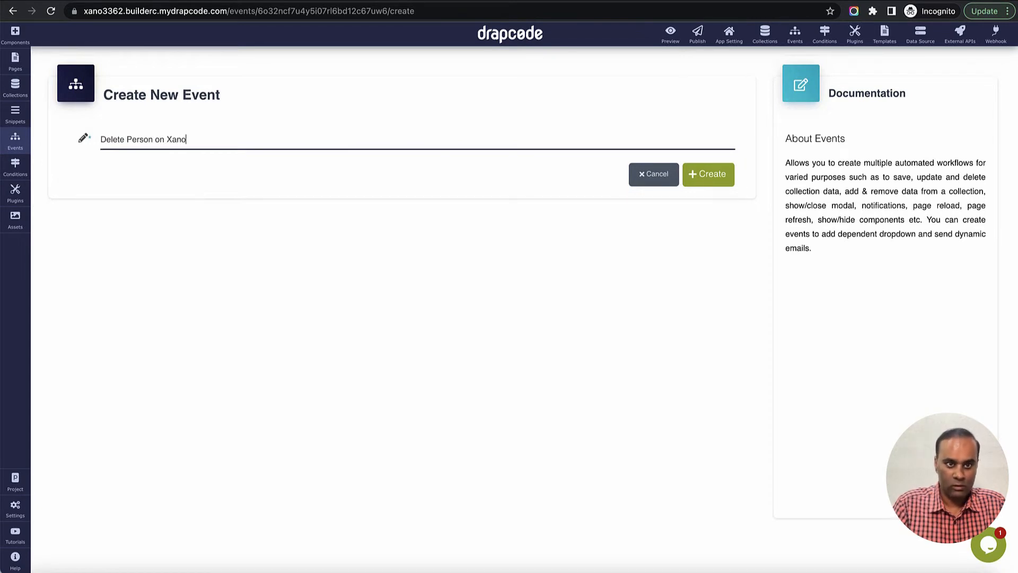
pyautogui.click(707, 175)
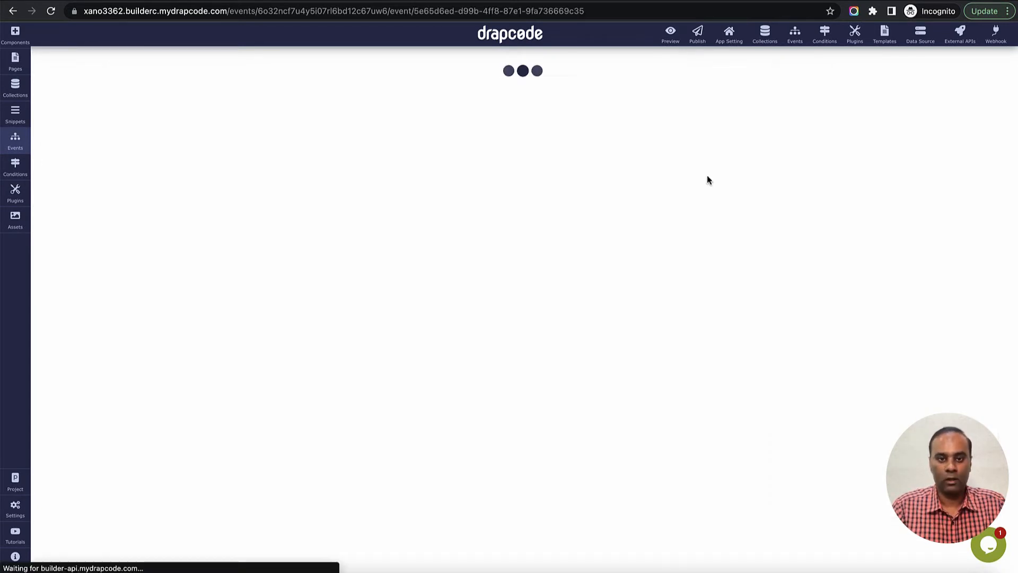
# Add a Send Data To External API action to the event, using the Delete Person on Xano API, and save it.
pyautogui.click(402, 208)
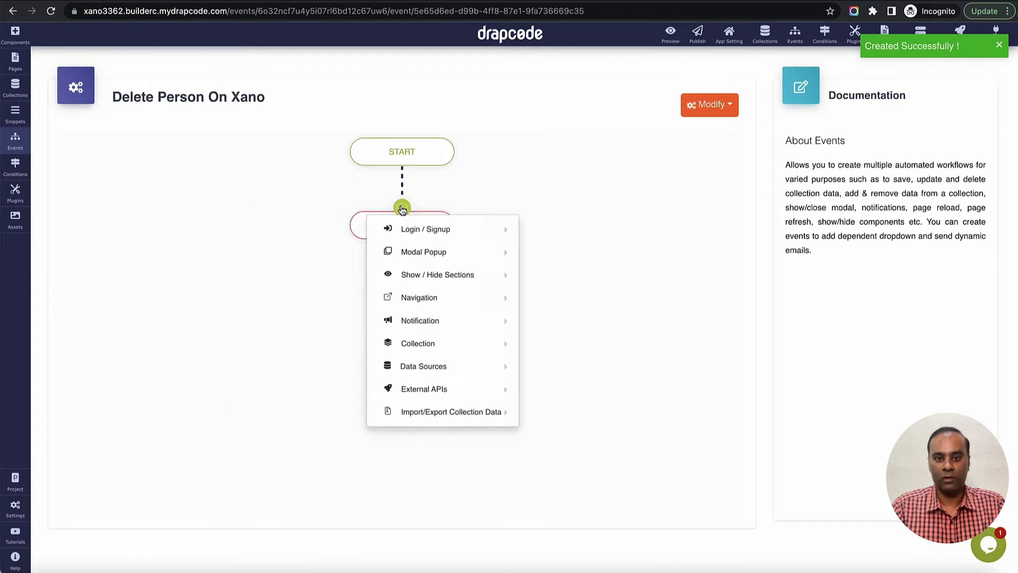
pyautogui.moveTo(467, 392)
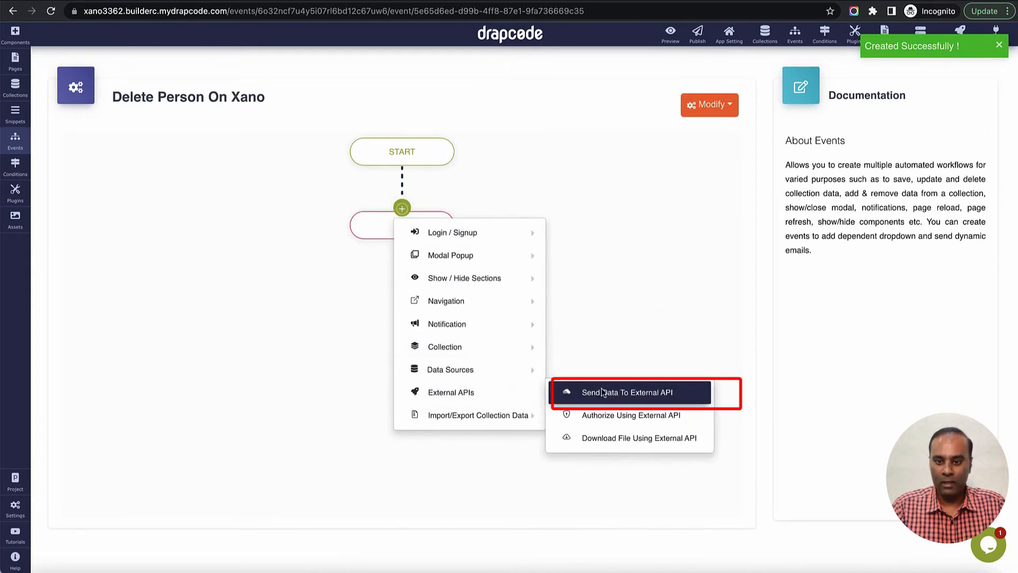
pyautogui.click(623, 391)
pyautogui.click(494, 174)
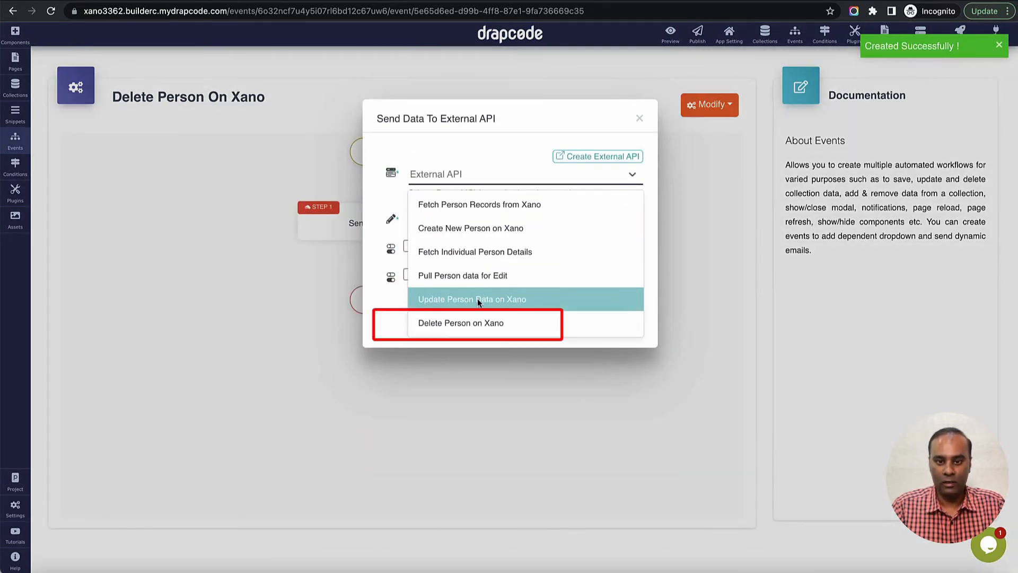
pyautogui.click(489, 322)
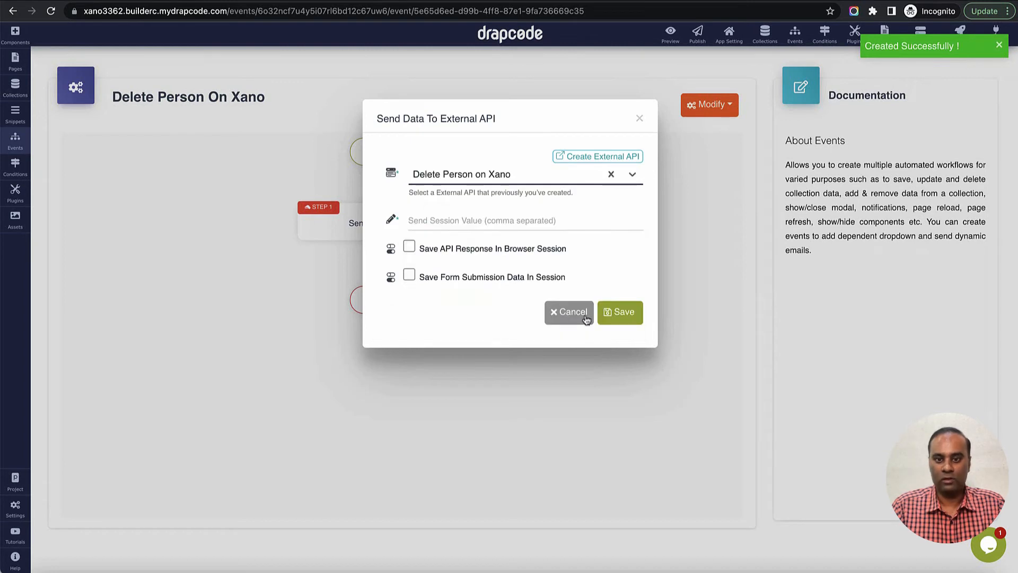
pyautogui.click(618, 314)
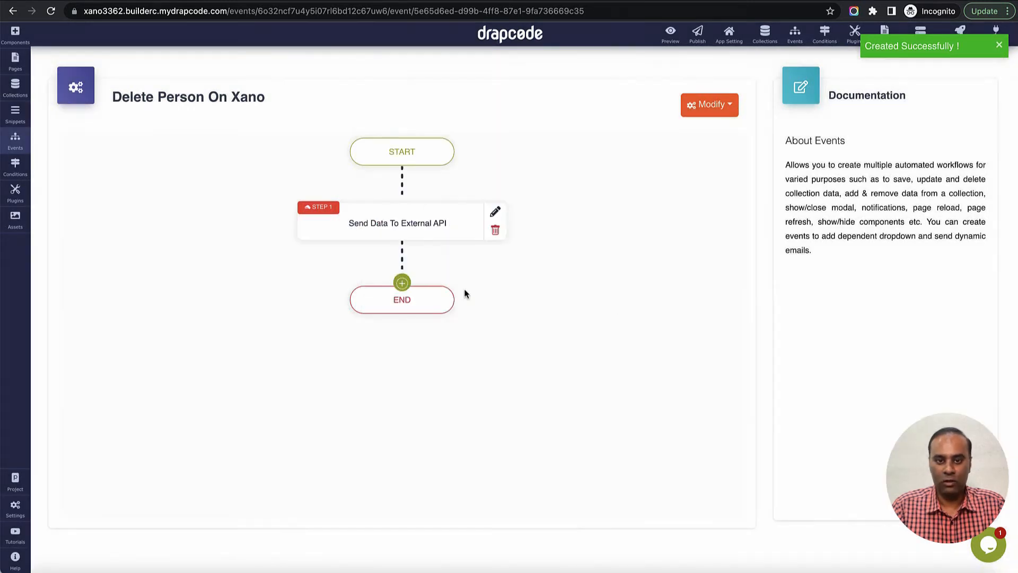
# Add a Show Alert Message action with success message "Deleted Successfully" and error message "Error in Deleting", and save it.
pyautogui.click(403, 283)
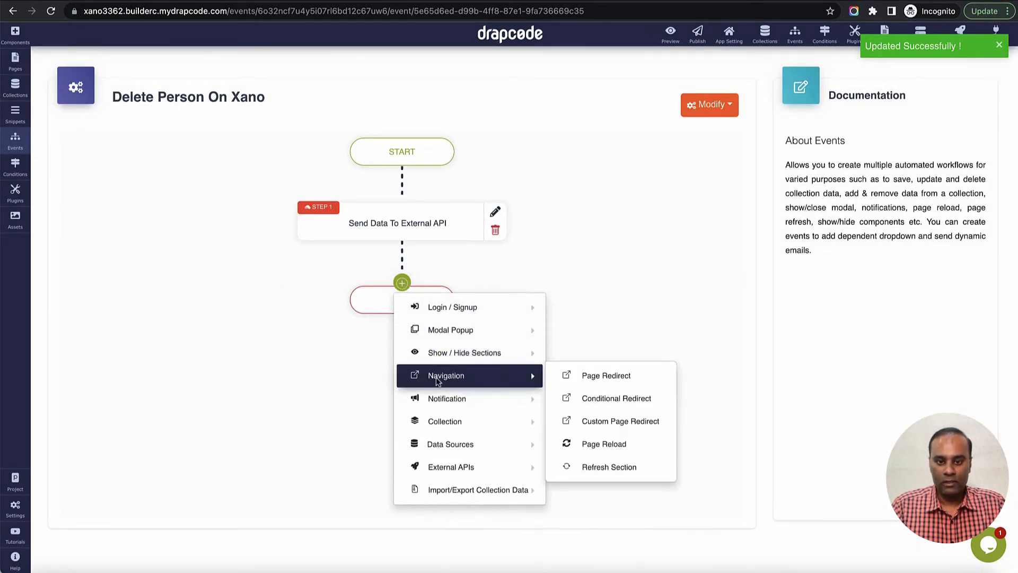
pyautogui.moveTo(447, 402)
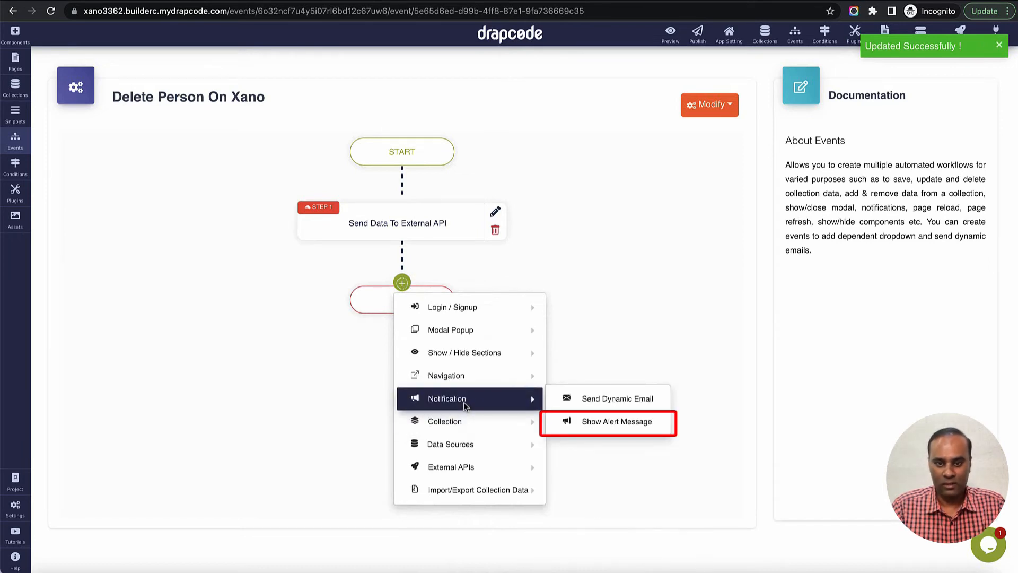
pyautogui.click(610, 422)
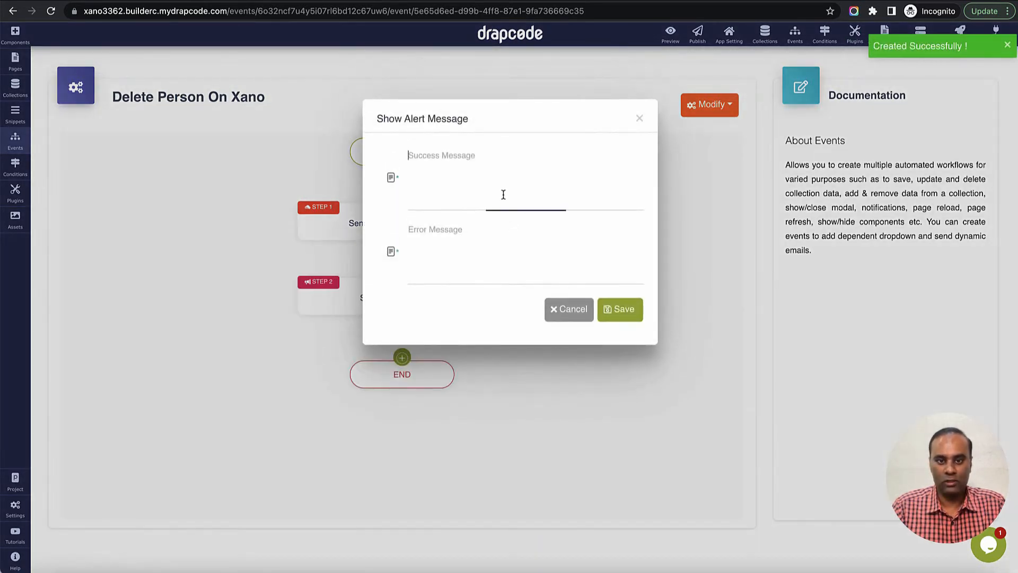
pyautogui.write('Deleted Su')
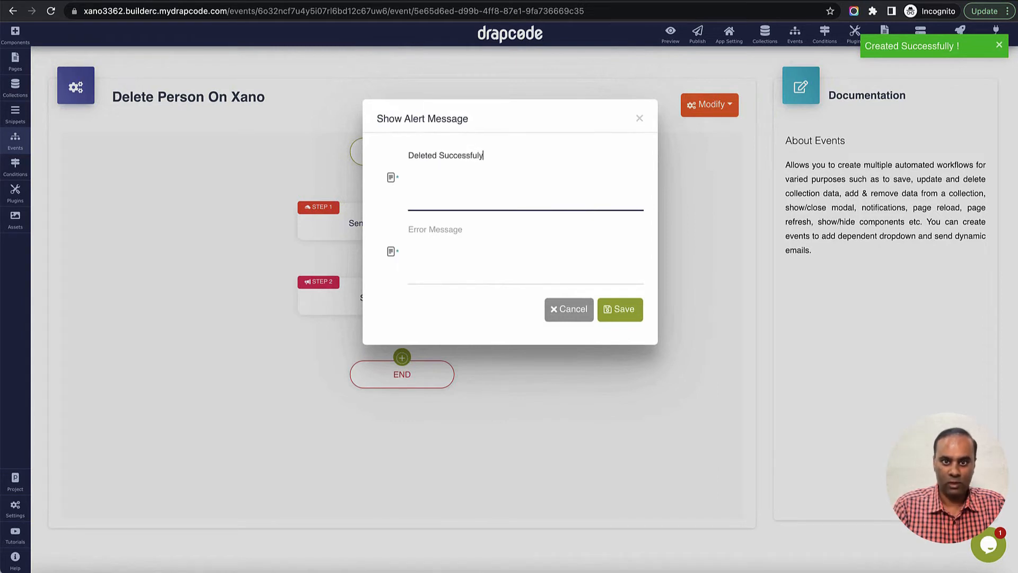
pyautogui.write('ccessfully')
pyautogui.press('Tab')
pyautogui.write('Er')
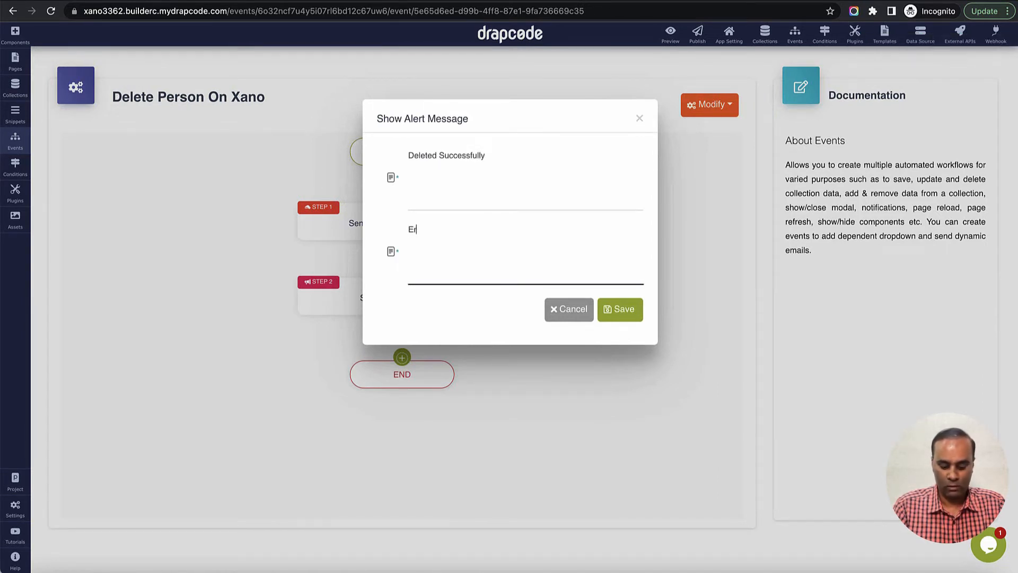
pyautogui.write('ror in Deleting')
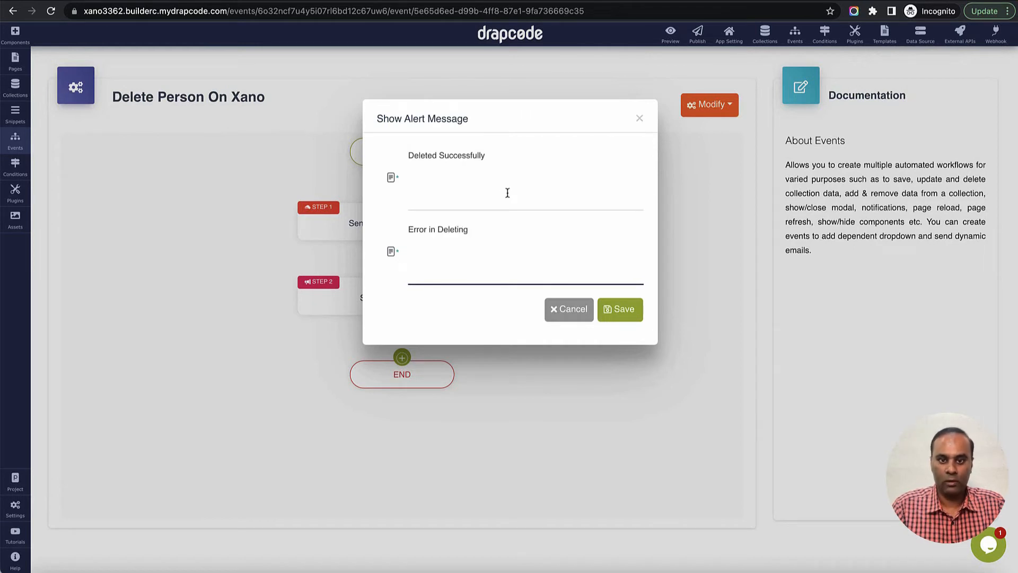
pyautogui.click(620, 309)
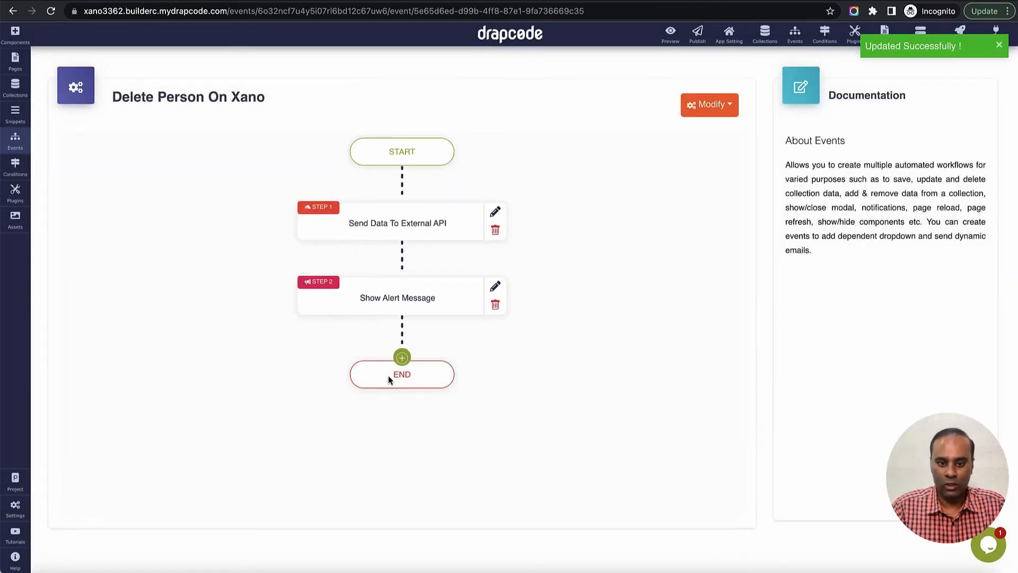
# Add a Page Reload action at the end of the Delete Person on Xano event.
pyautogui.click(398, 361)
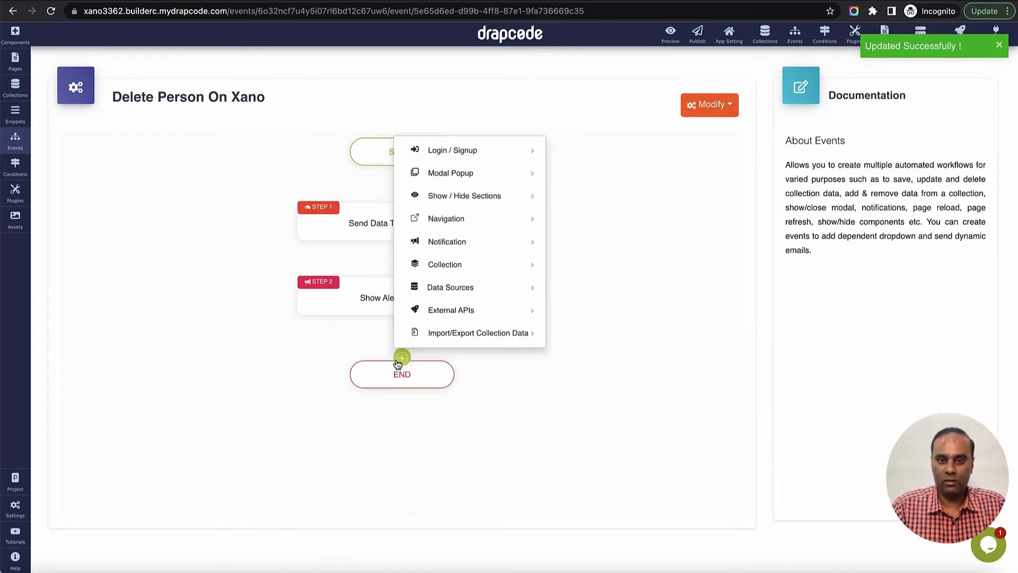
pyautogui.moveTo(489, 227)
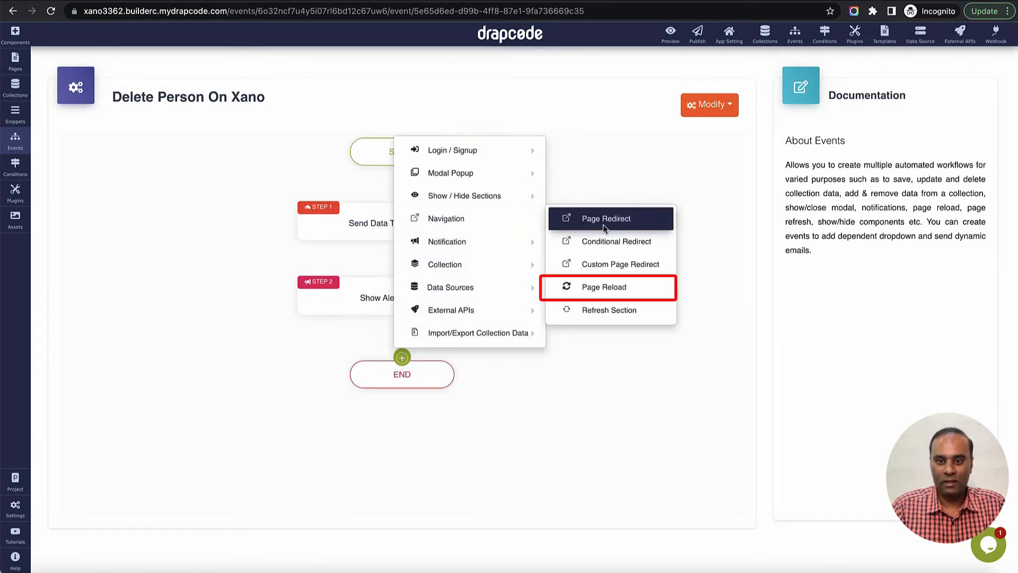
pyautogui.click(607, 288)
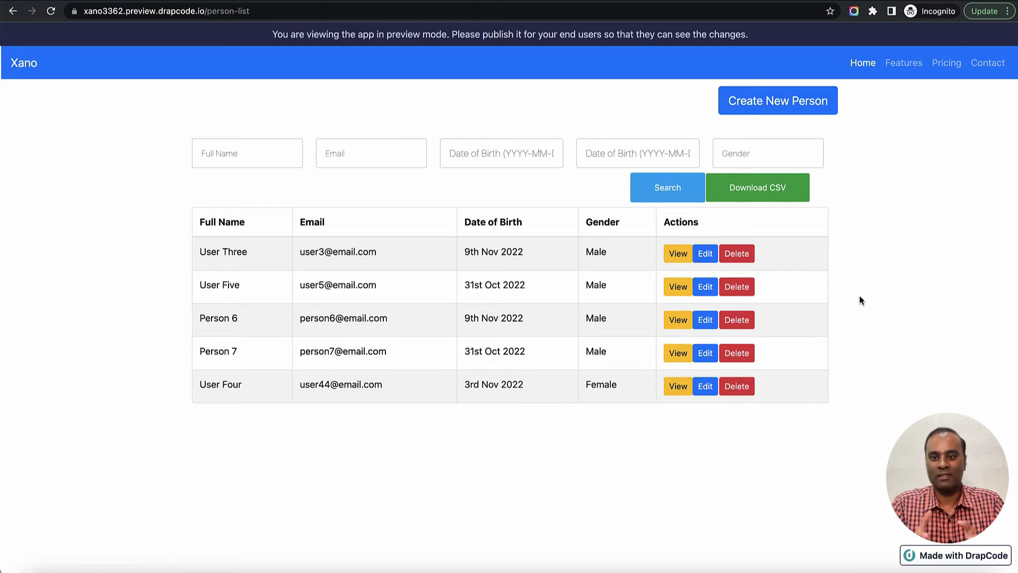
# Reload the person list page in the builder and set its Delete button's workflow event to Delete Person on Xano.
pyautogui.hotkey('ctrl', 'shift', 'Tab')
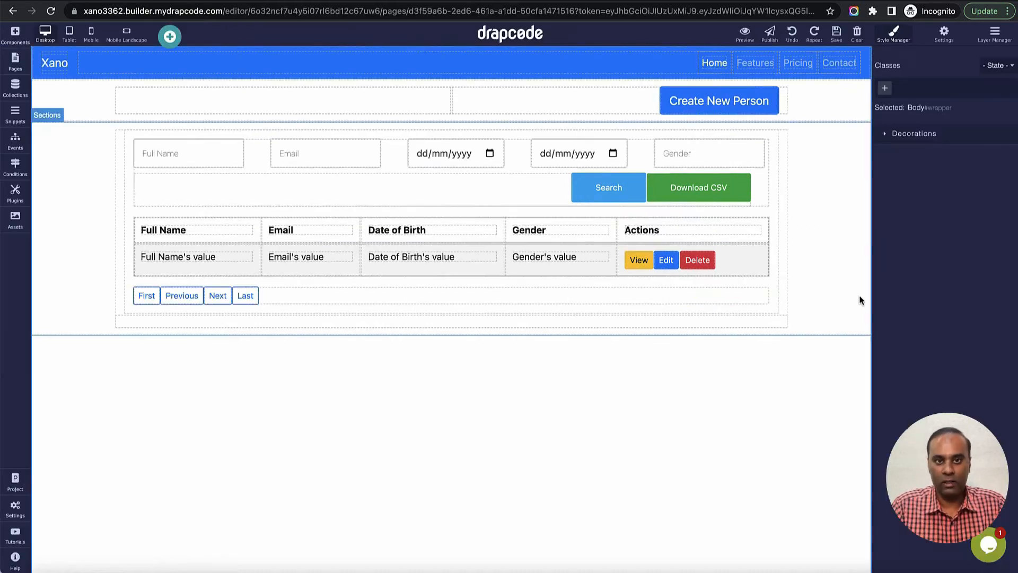
pyautogui.click(51, 12)
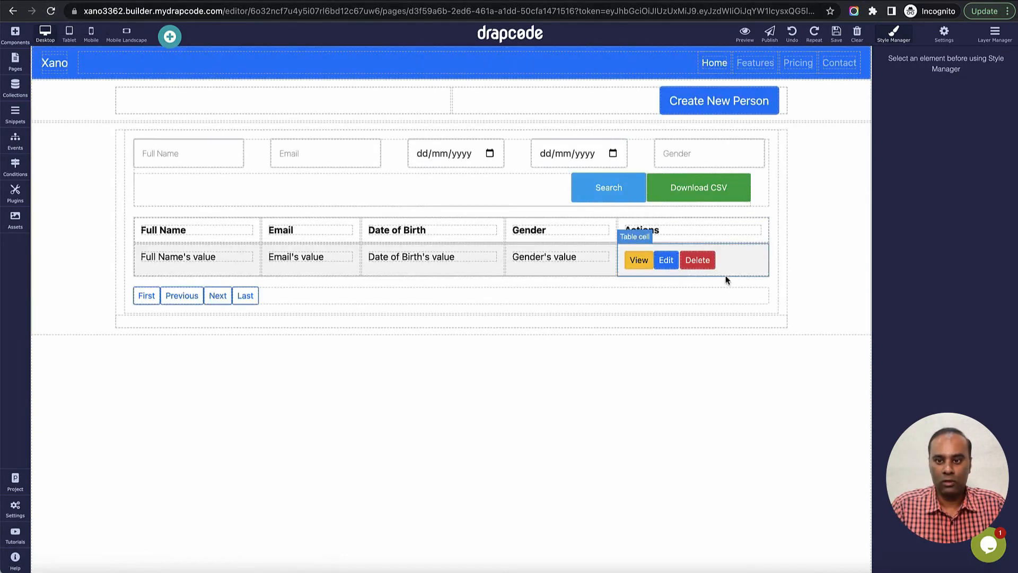
pyautogui.click(706, 262)
pyautogui.click(707, 243)
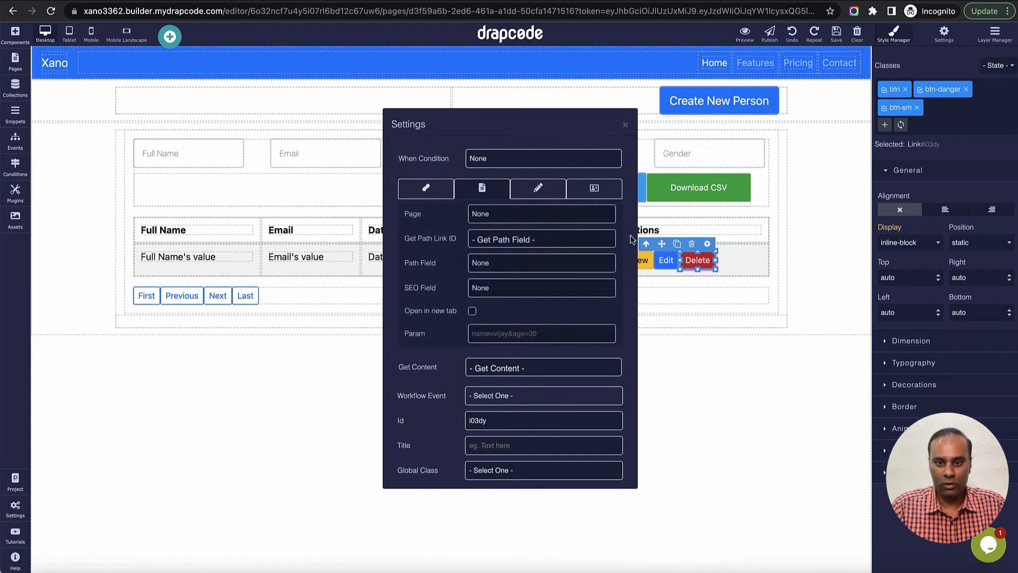
pyautogui.click(484, 397)
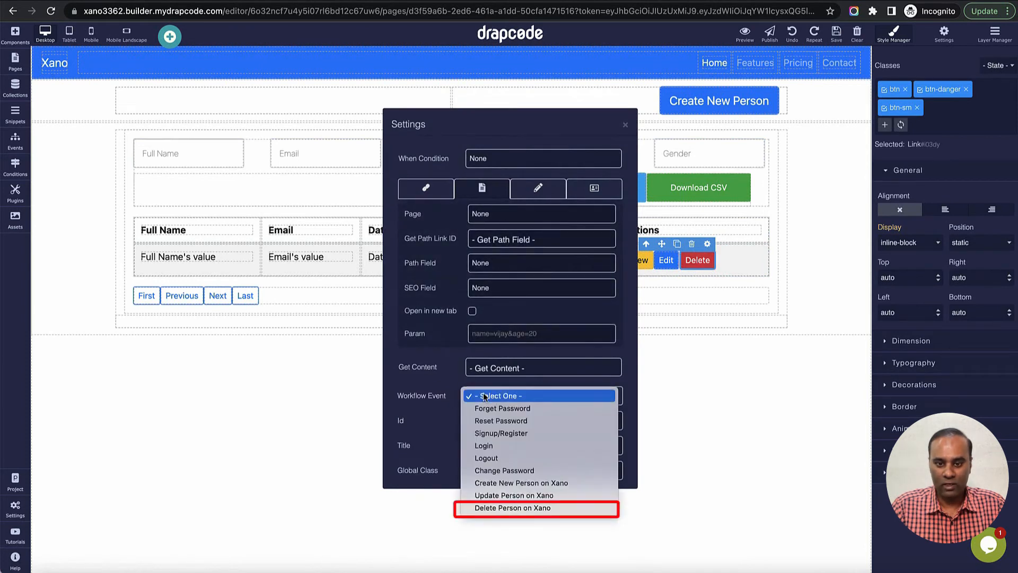
pyautogui.click(514, 508)
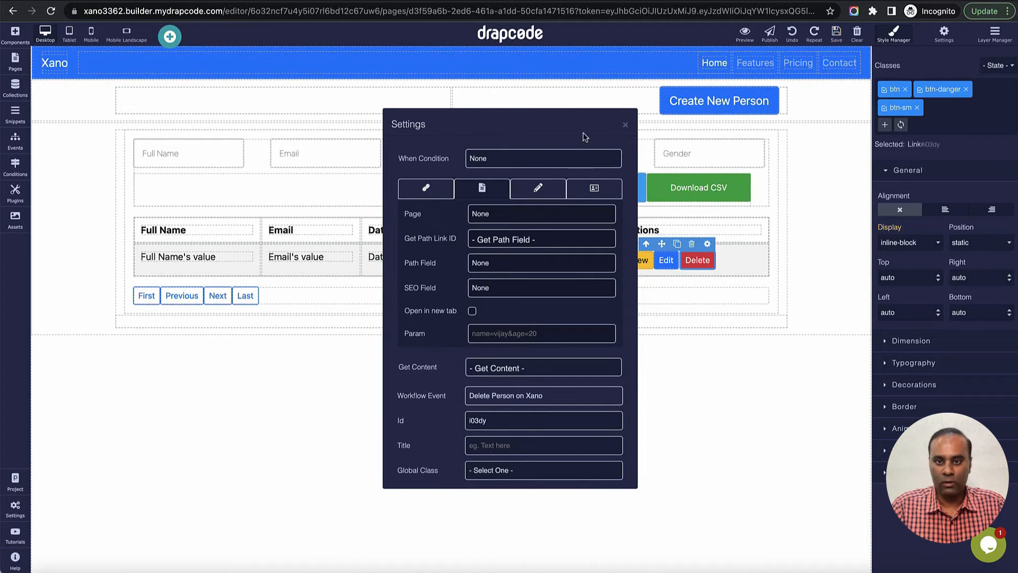
pyautogui.click(626, 125)
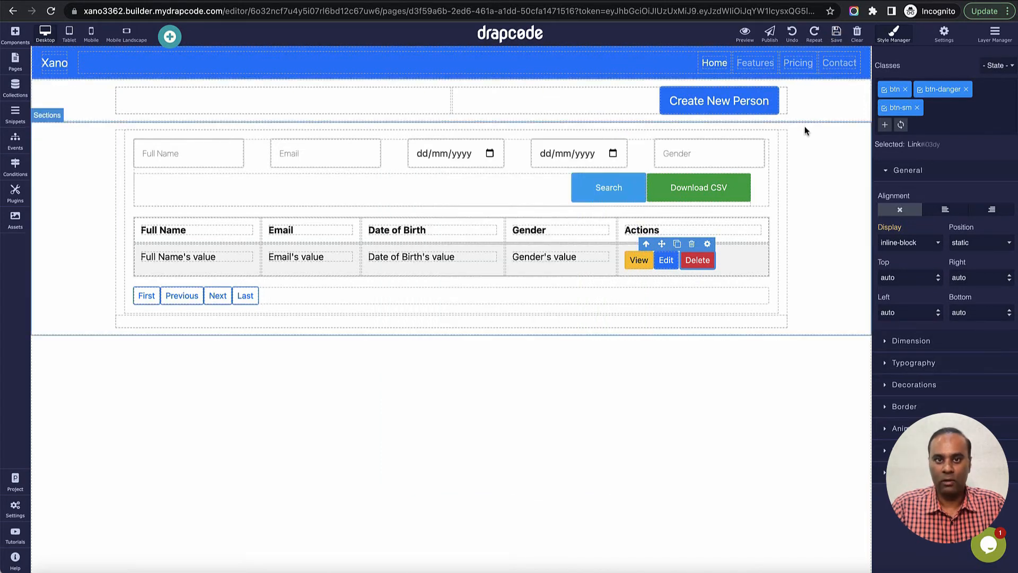
# Refresh the previewed person list, Xano's Person table and DrapCode's Person collection data to compare their records before deleting.
pyautogui.hotkey('ctrl', 'Tab')
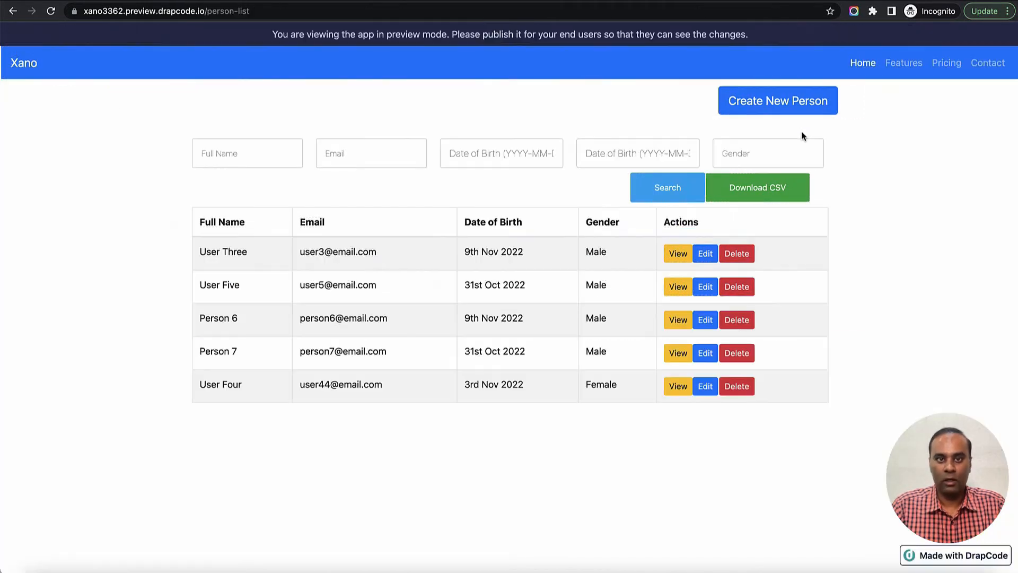
pyautogui.click(51, 12)
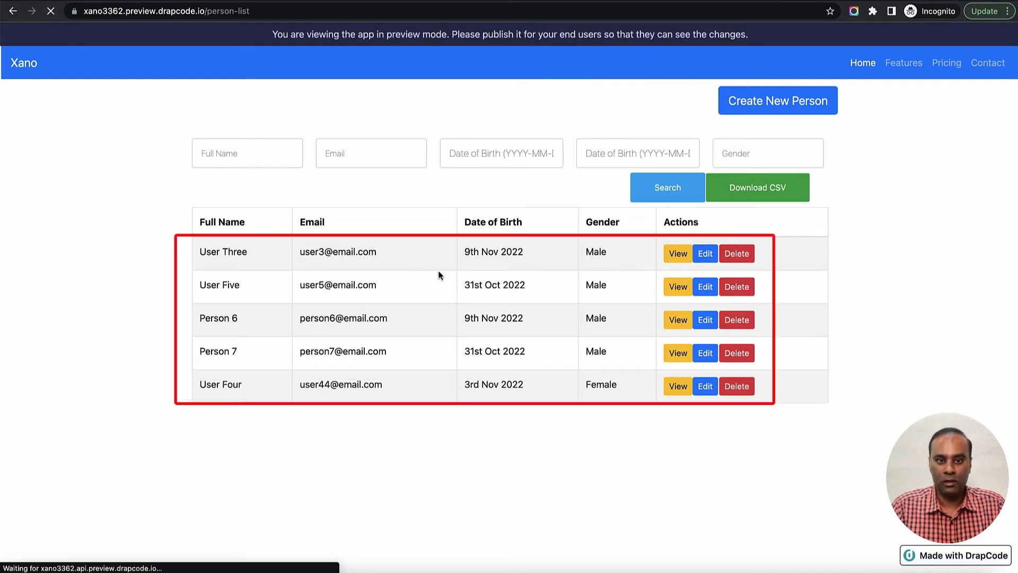
pyautogui.hotkey('ctrl', 'Tab')
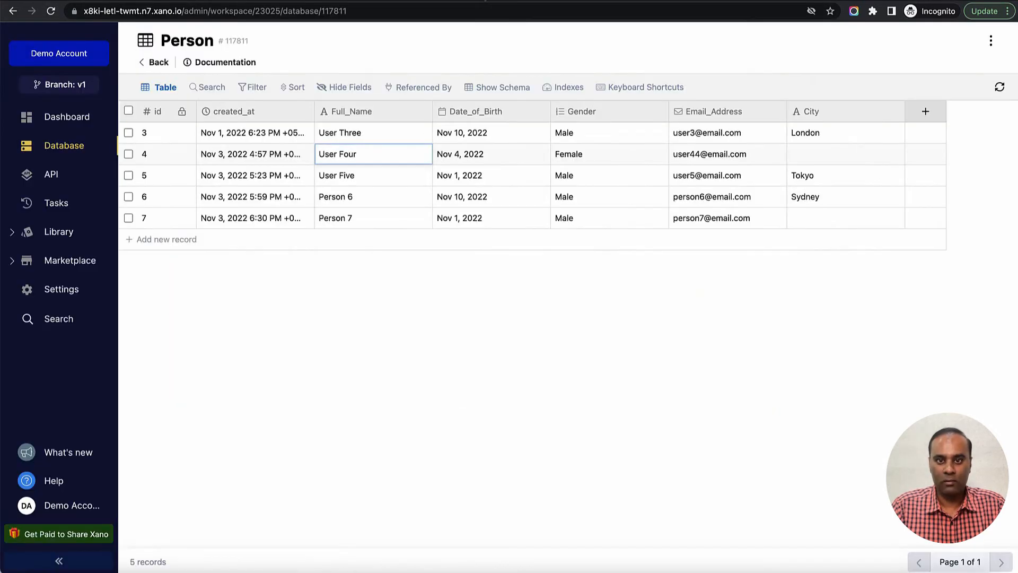
pyautogui.click(1002, 87)
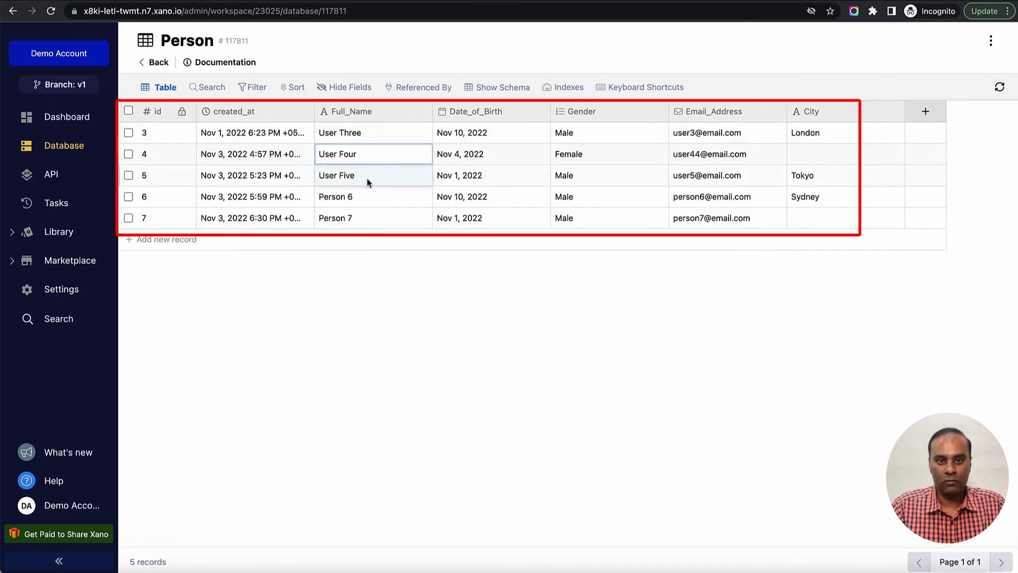
pyautogui.hotkey('ctrl', 'Tab')
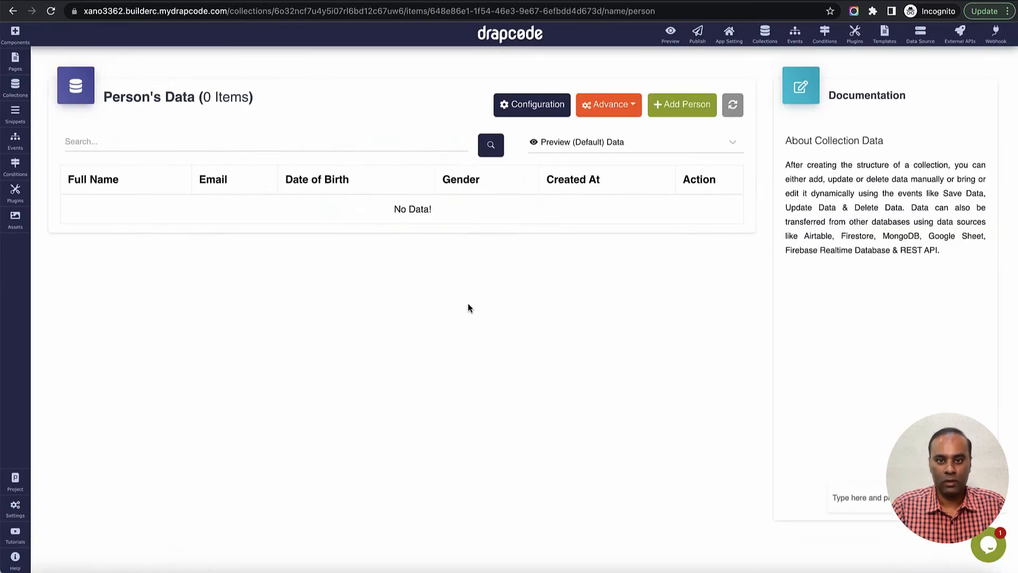
pyautogui.click(735, 108)
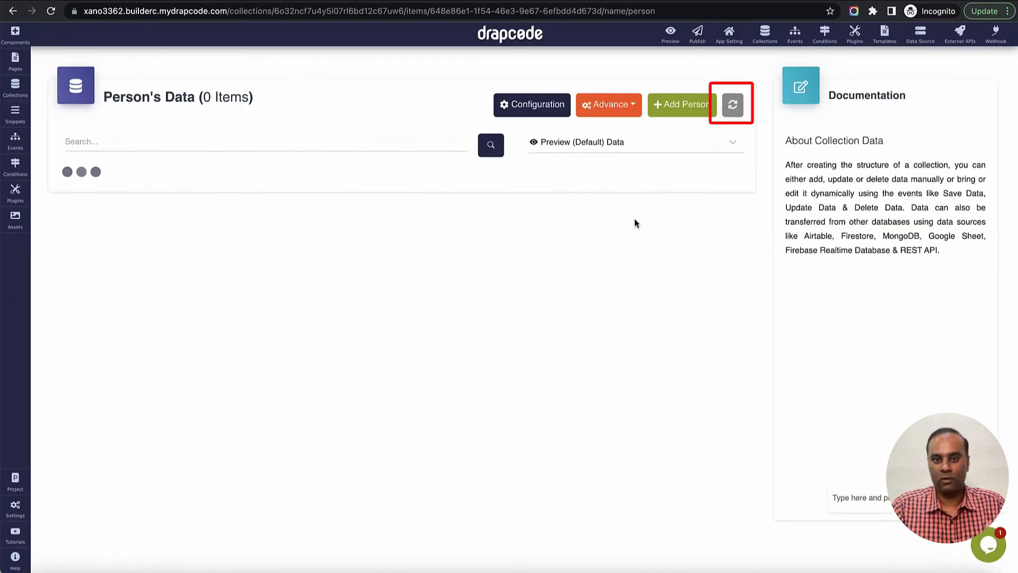
# Delete the Person 7 record from the previewed person list.
pyautogui.hotkey('ctrl', 'Tab')
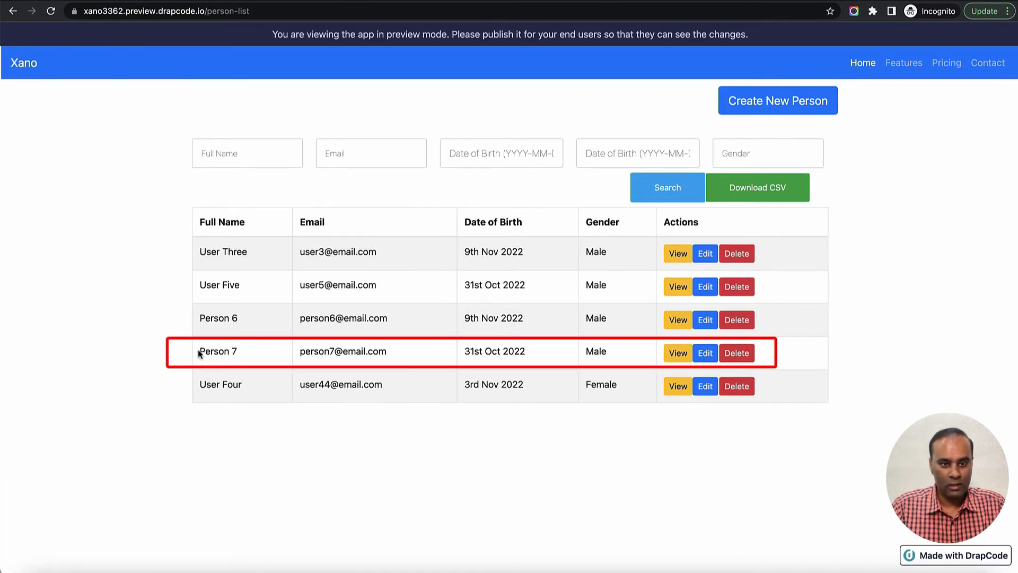
pyautogui.moveTo(198, 349); pyautogui.dragTo(610, 353)
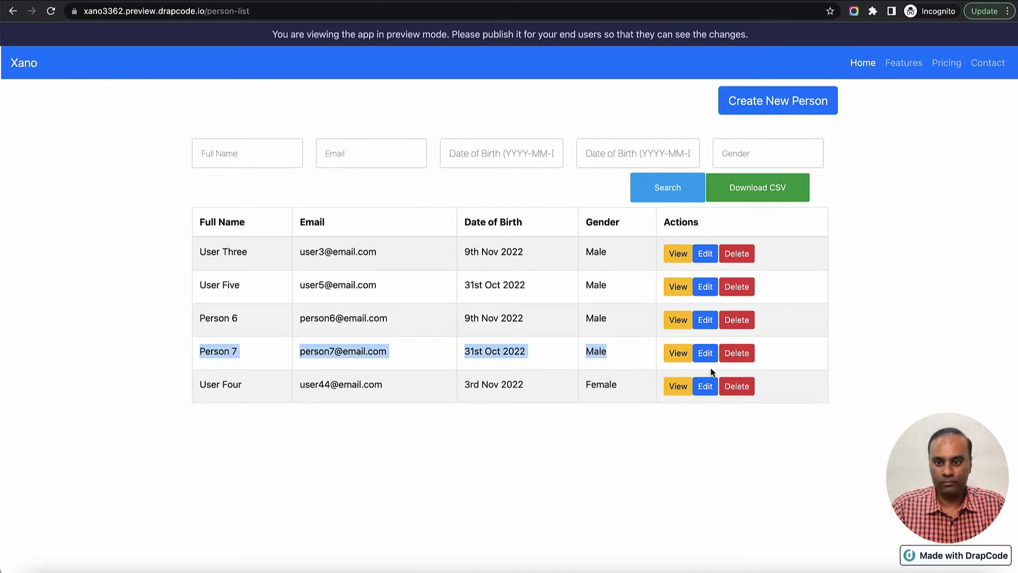
pyautogui.click(738, 355)
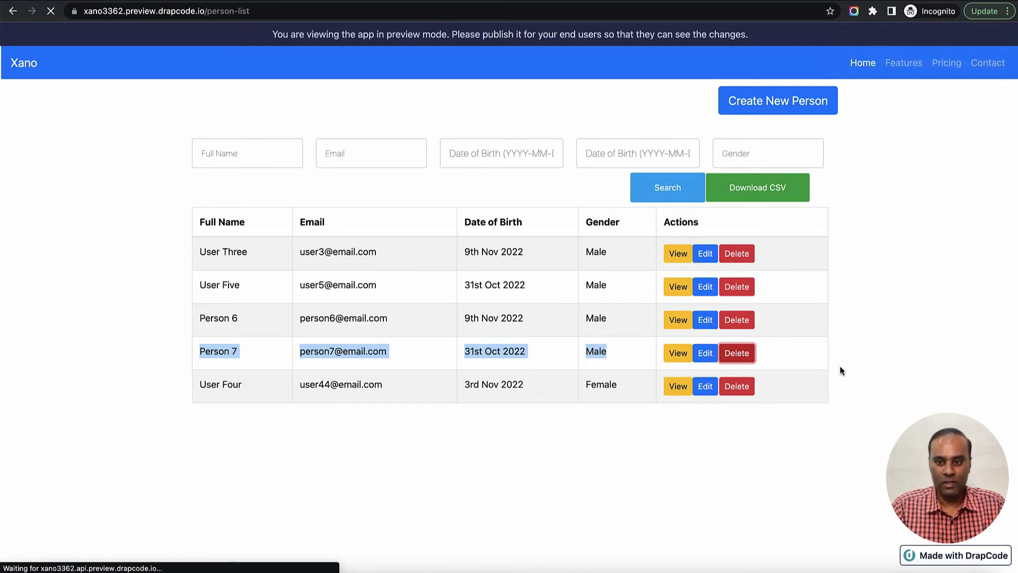
# Check the previewed person list for the deleted Person 7 record, and refresh Xano's Person table to compare its records.
pyautogui.click(876, 353)
pyautogui.moveTo(204, 353); pyautogui.dragTo(757, 352)
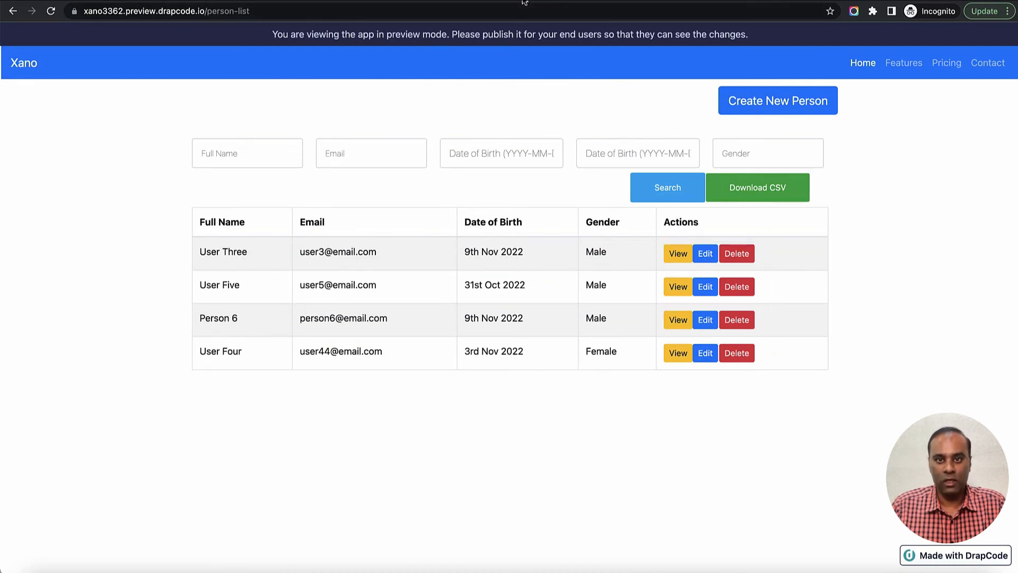
pyautogui.click(478, 1)
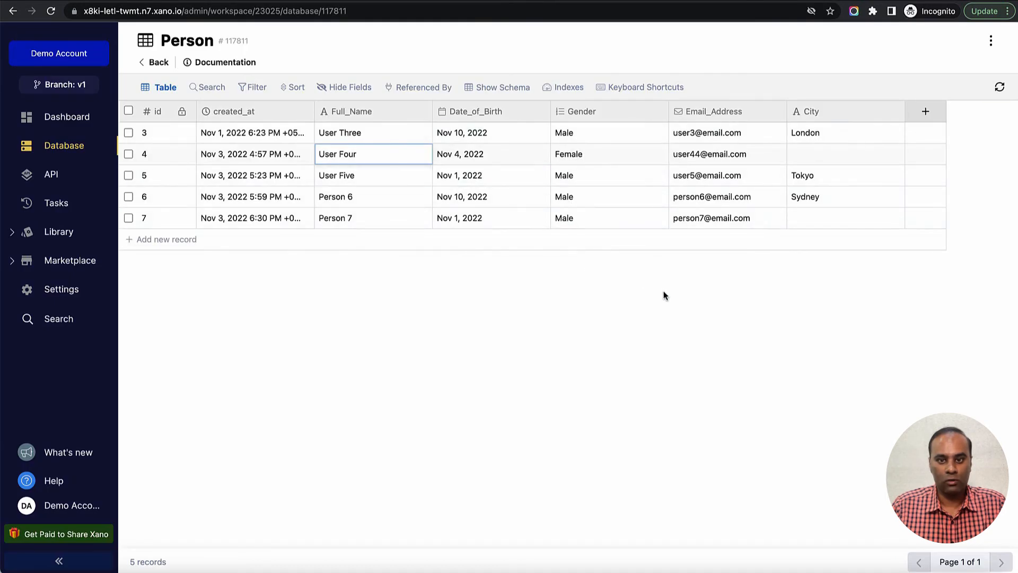
pyautogui.click(1000, 86)
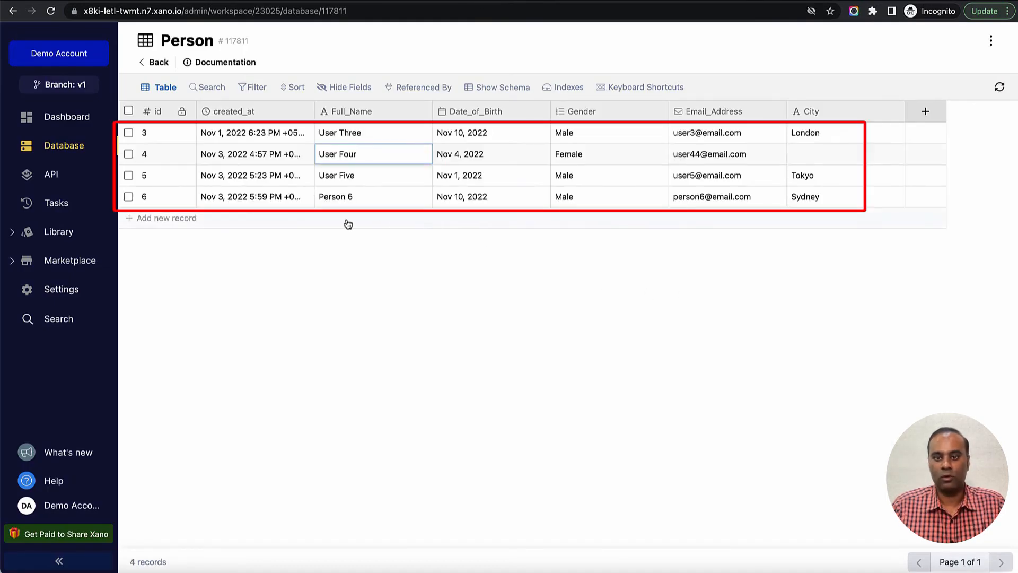
# Add a new record to Xano's Person table with the Full_Name Person 8.
pyautogui.click(137, 219)
pyautogui.click(379, 215)
pyautogui.click(379, 215)
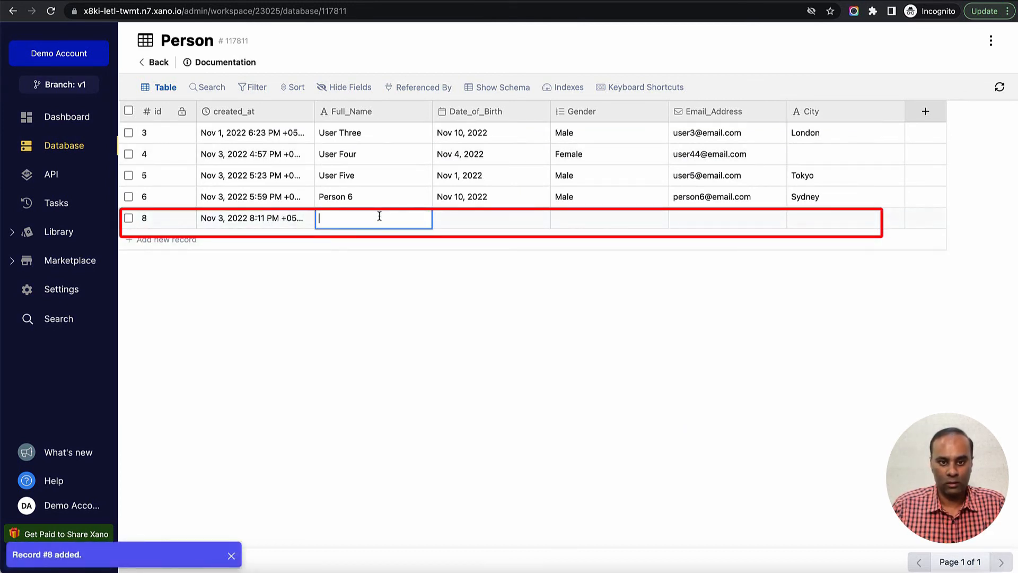
pyautogui.write('Person 8')
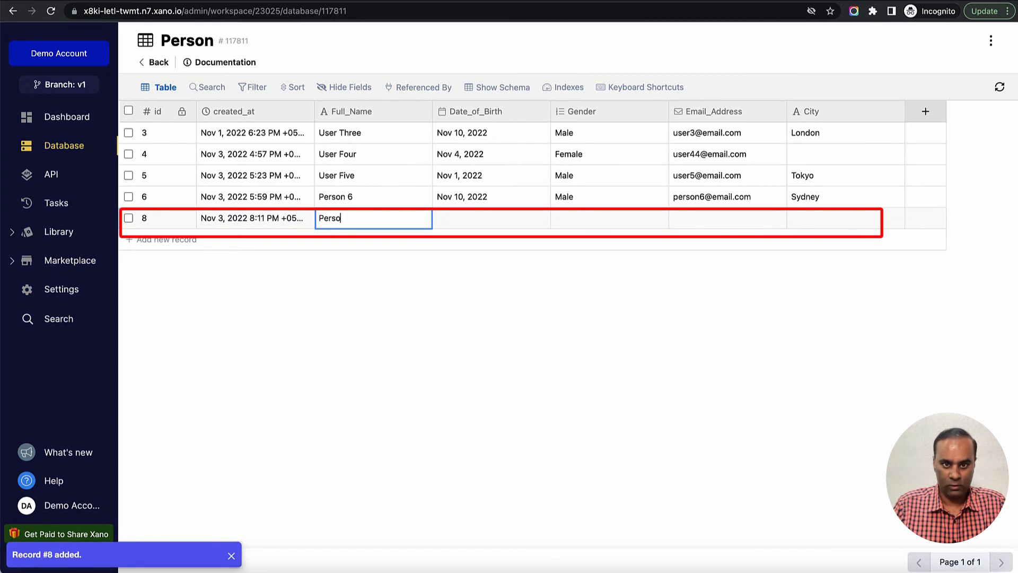
pyautogui.click(495, 219)
pyautogui.click(517, 283)
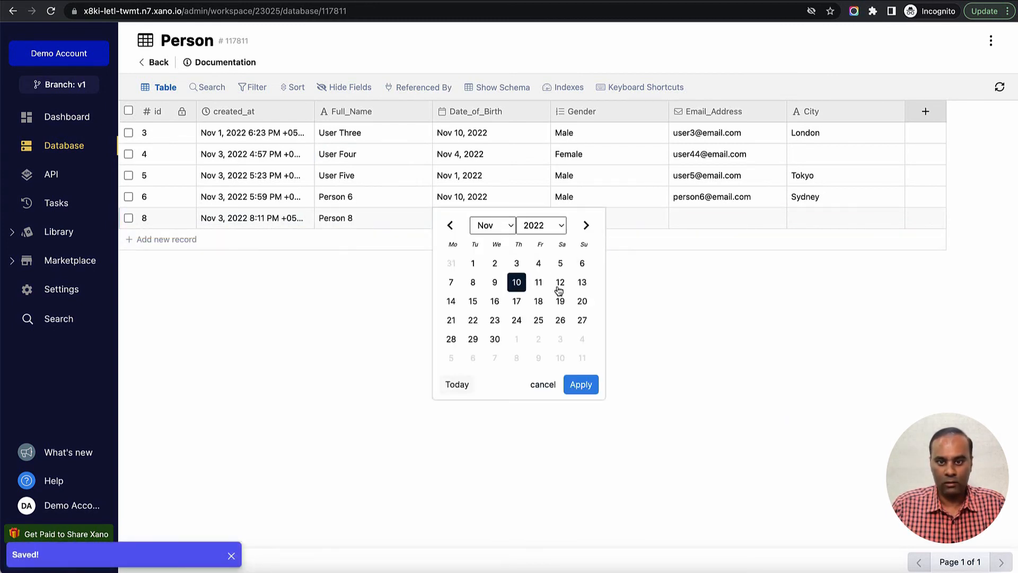
pyautogui.click(538, 283)
pyautogui.click(669, 276)
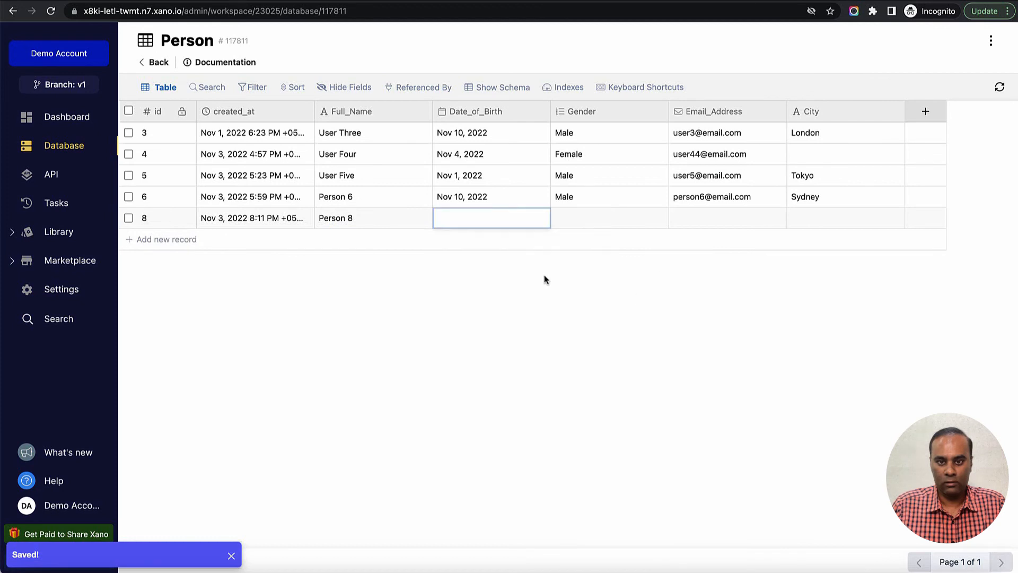
# Fill in the Person 8 record's date of birth with the default current date and set its gender to Male.
pyautogui.click(495, 221)
pyautogui.click(580, 384)
pyautogui.click(607, 217)
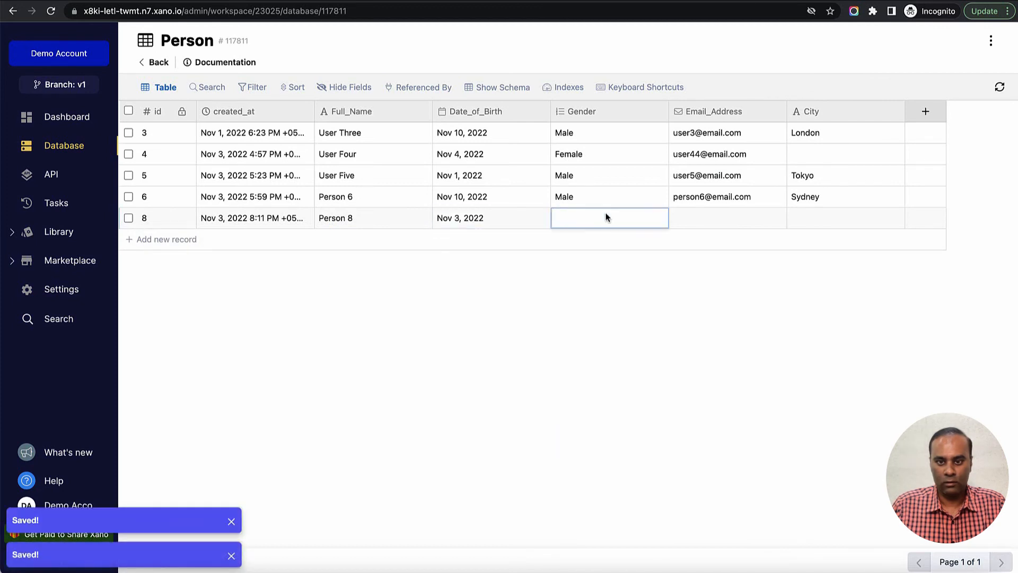
pyautogui.click(609, 290)
# Fill in the Person 8 record's email address and set its city to Sydney.
pyautogui.click(710, 219)
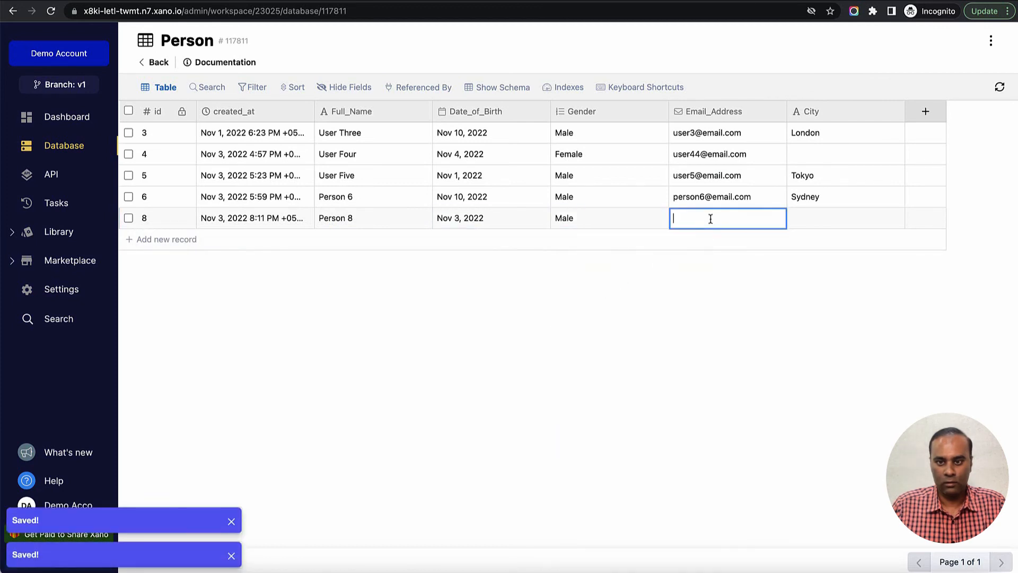
pyautogui.write('person')
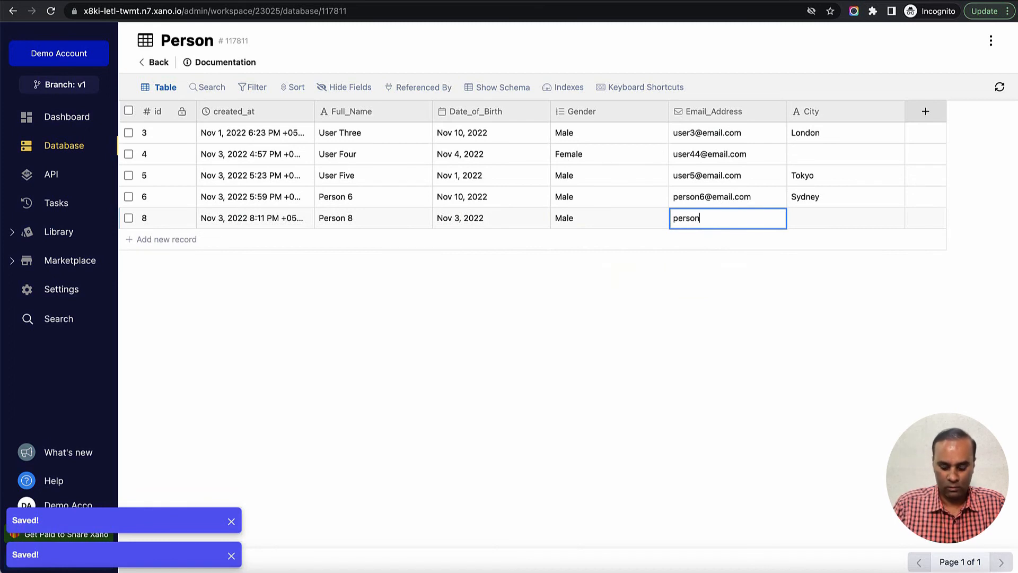
pyautogui.write('8@email')
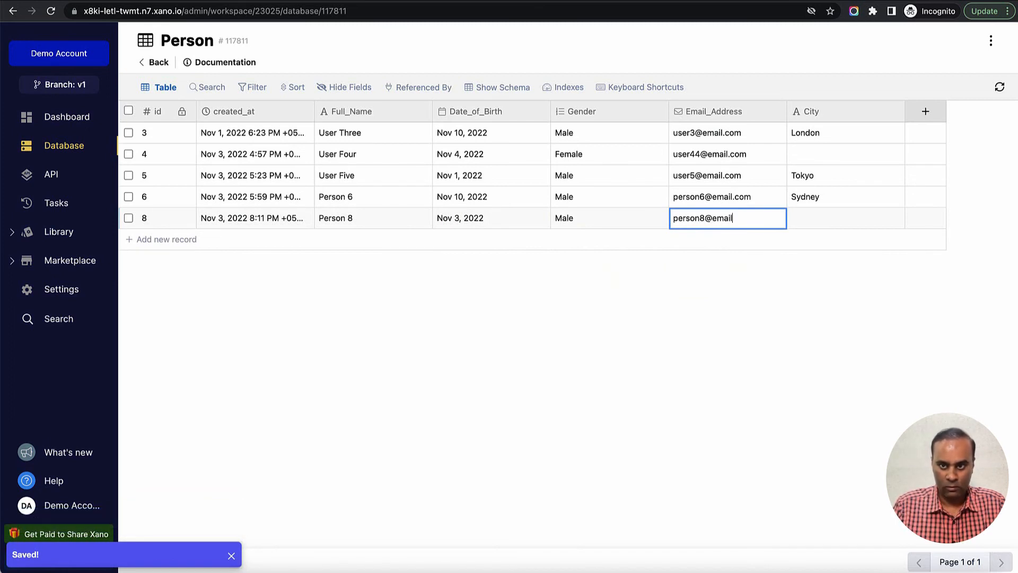
pyautogui.write('.com')
pyautogui.press('Tab')
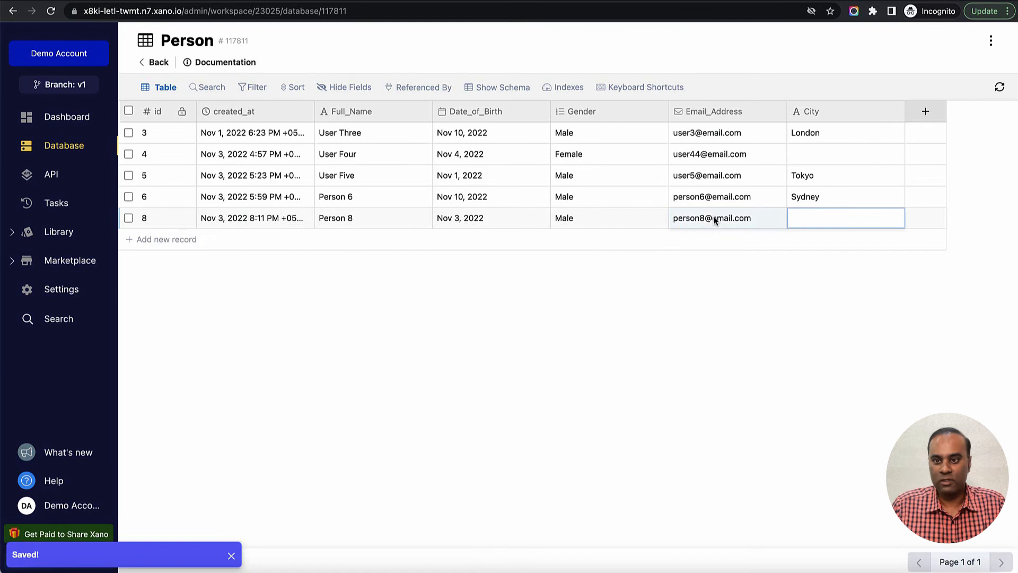
pyautogui.click(854, 218)
pyautogui.write('Sy')
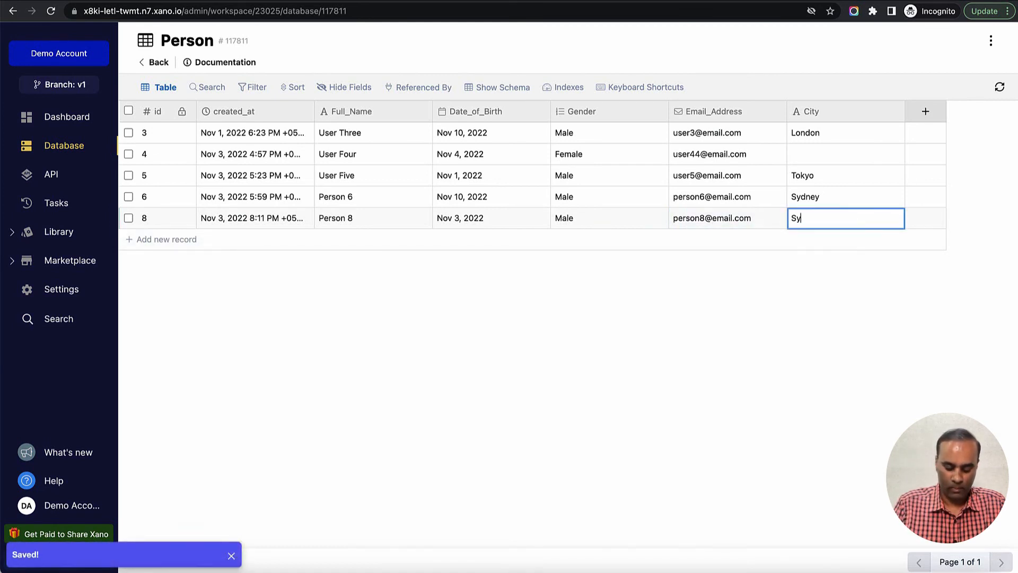
pyautogui.write('dney')
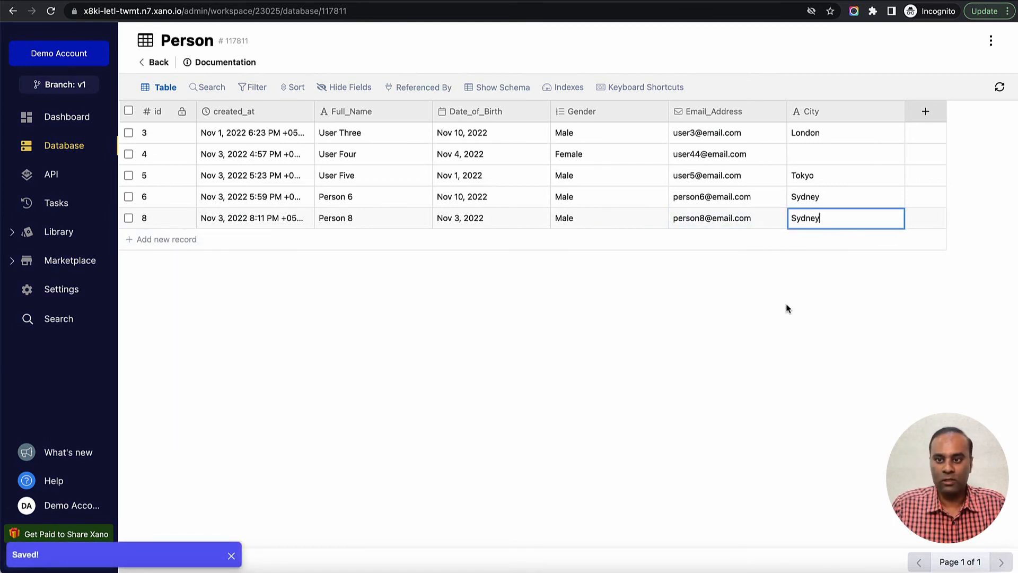
pyautogui.click(788, 309)
# Refresh the previewed person list and Xano's Person table to compare their records, including the new Person 8.
pyautogui.click(398, 2)
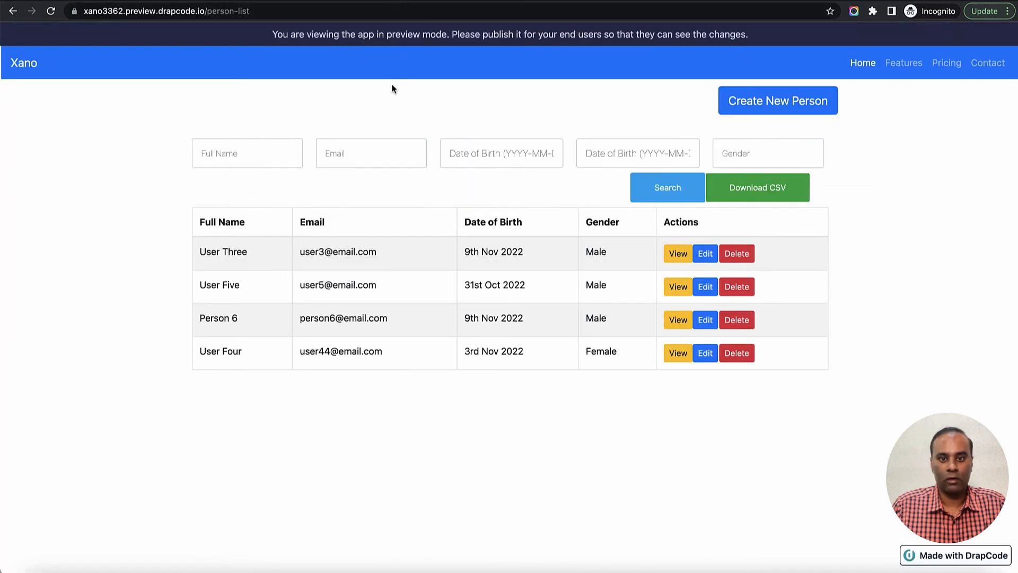
pyautogui.click(50, 12)
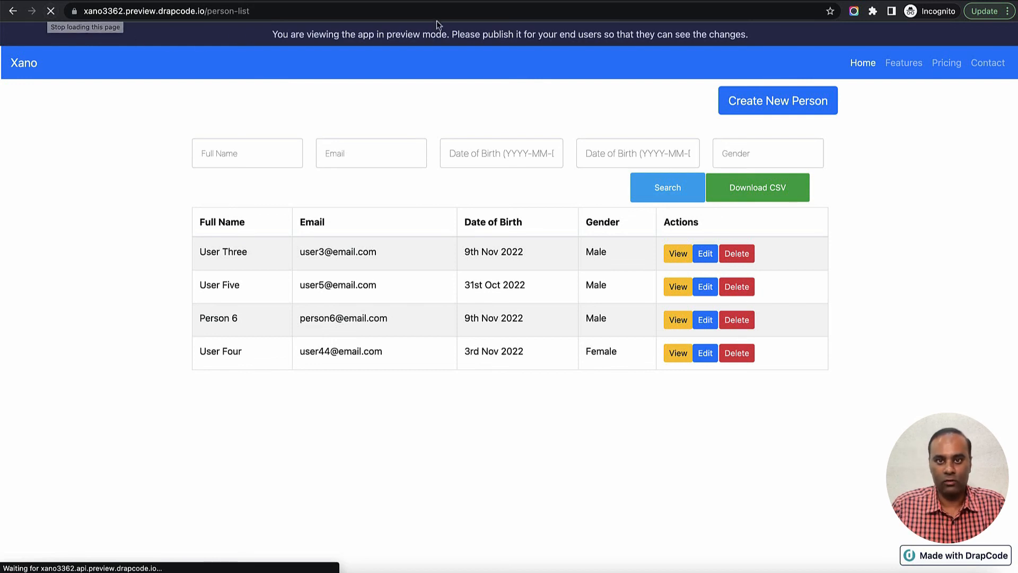
pyautogui.click(472, 2)
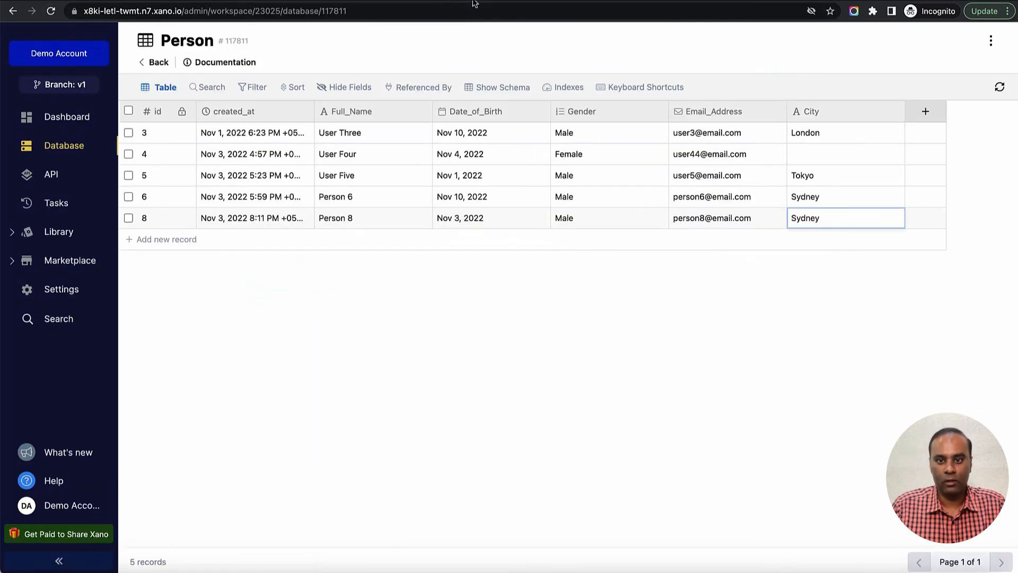
pyautogui.click(1000, 87)
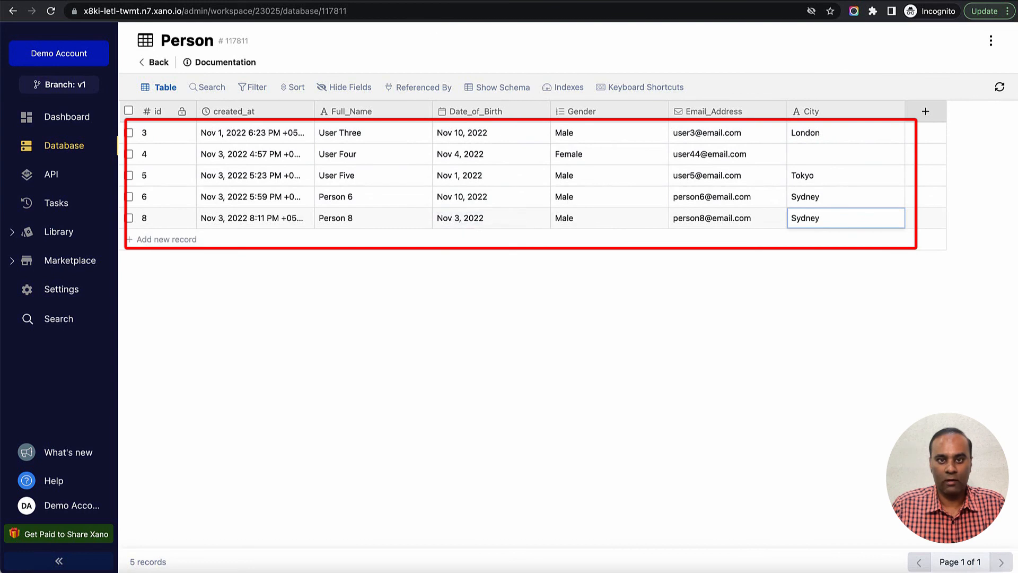
pyautogui.click(422, 2)
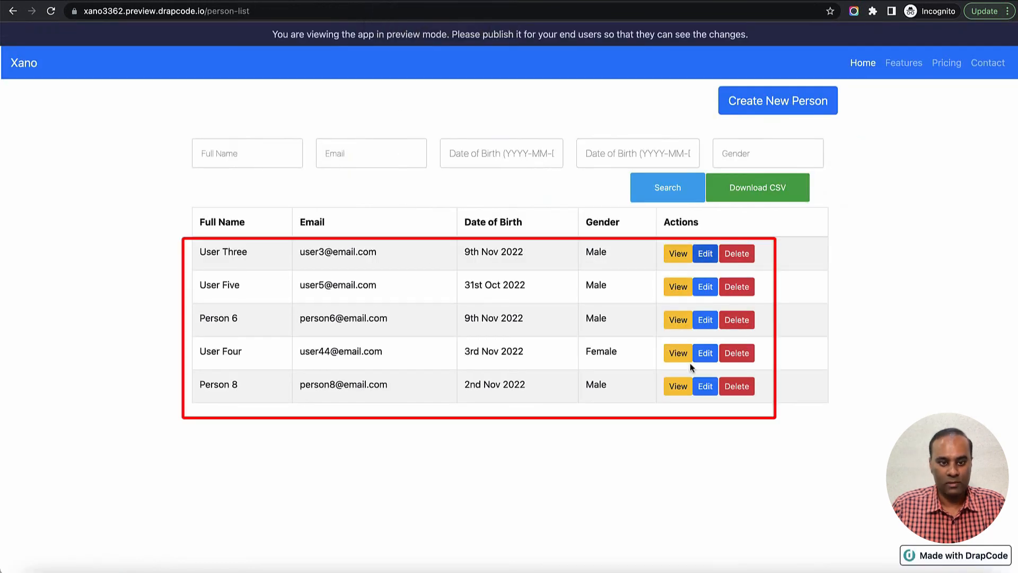
# Delete the Person 8 record from the previewed person list and refresh Xano's Person table to check the deletion.
pyautogui.moveTo(202, 392); pyautogui.dragTo(402, 398)
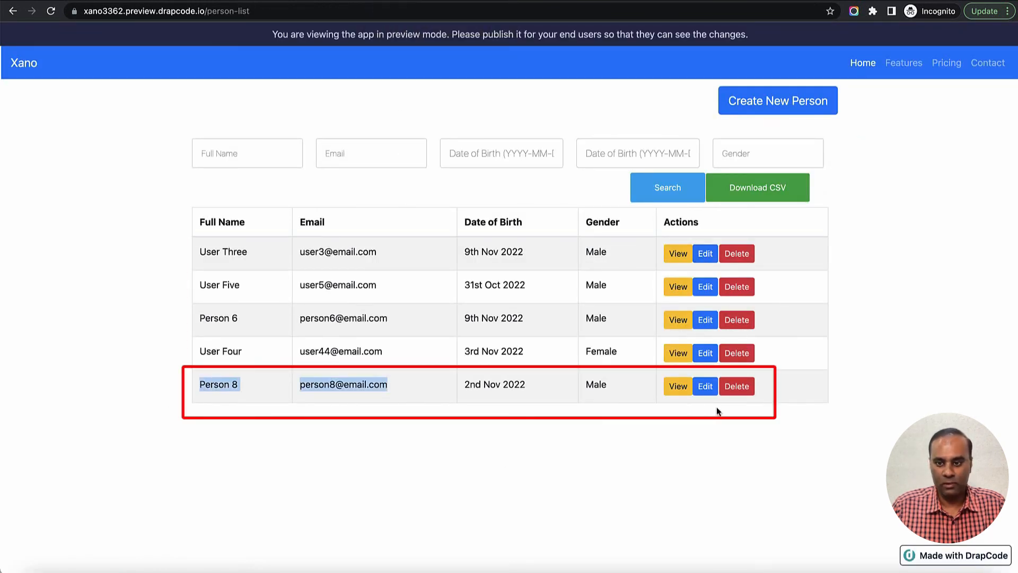
pyautogui.click(736, 387)
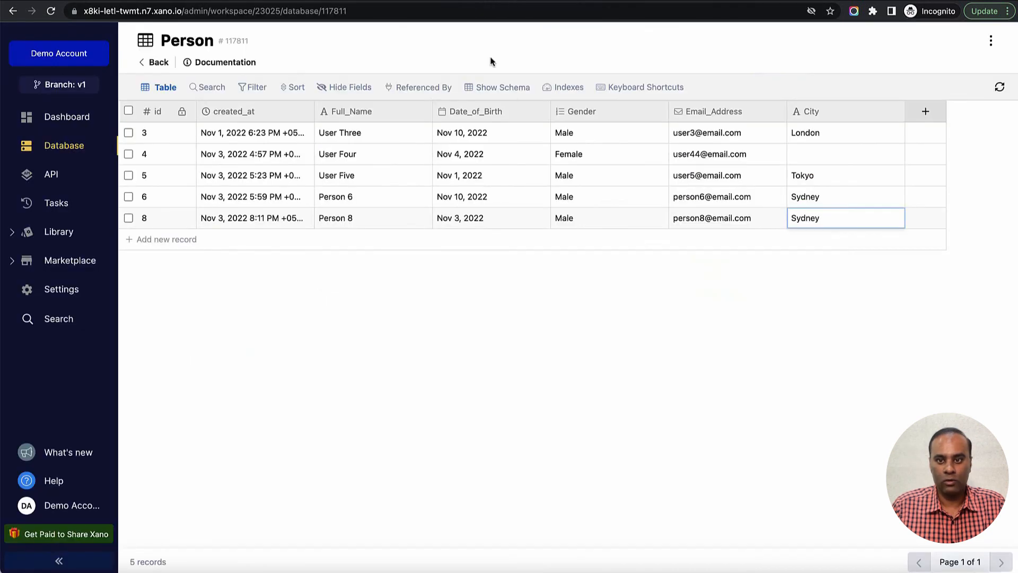
pyautogui.click(1000, 86)
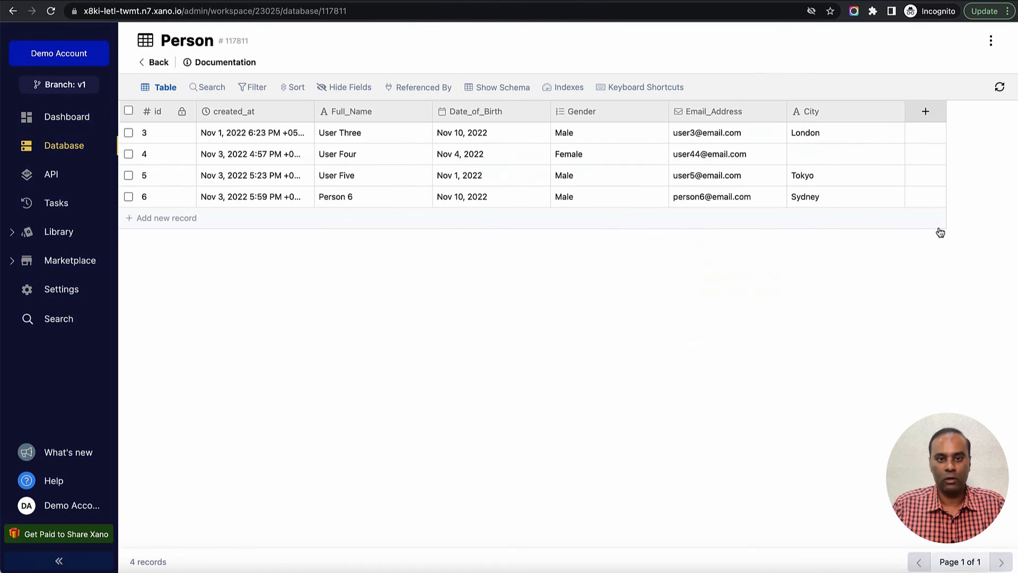